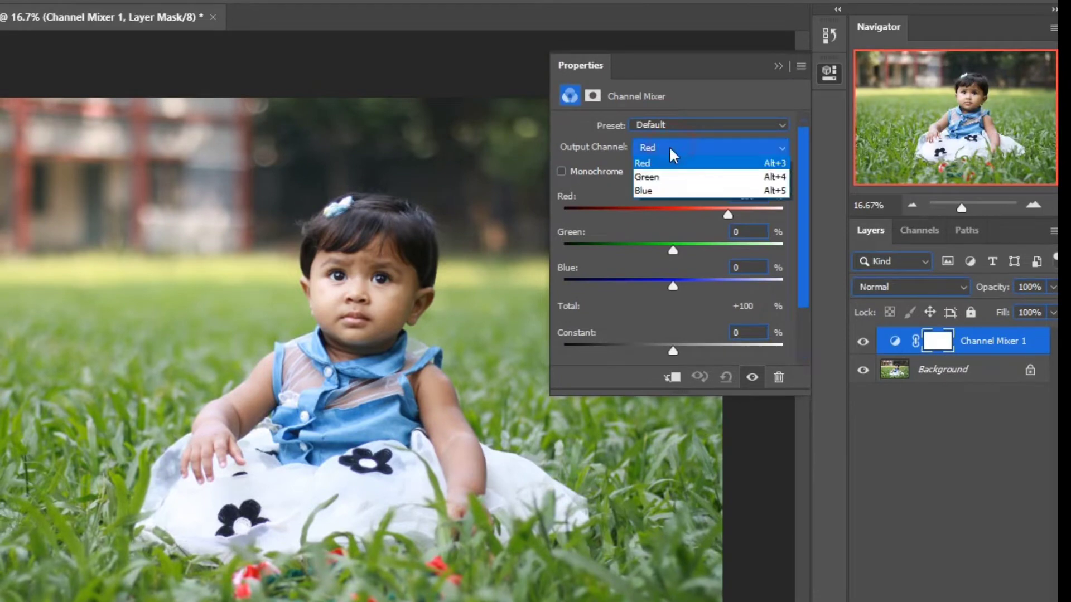
Step: Set the Channel Mixer's Red output channel to Red +38, Green +200, Blue -85 and Constant +7
left_click(665, 163)
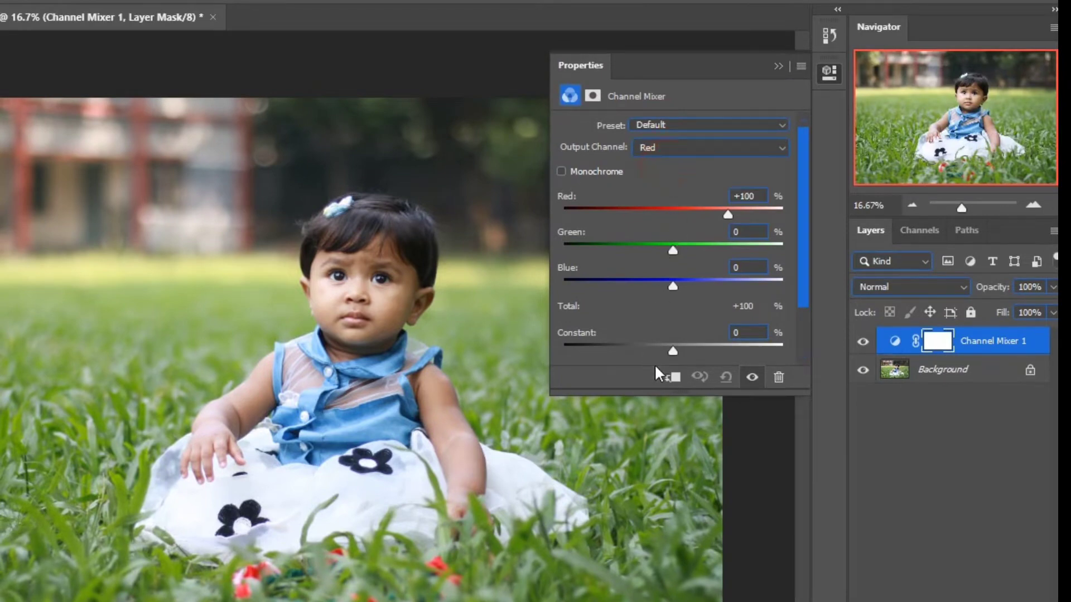
left_click_drag(668, 396, 668, 422)
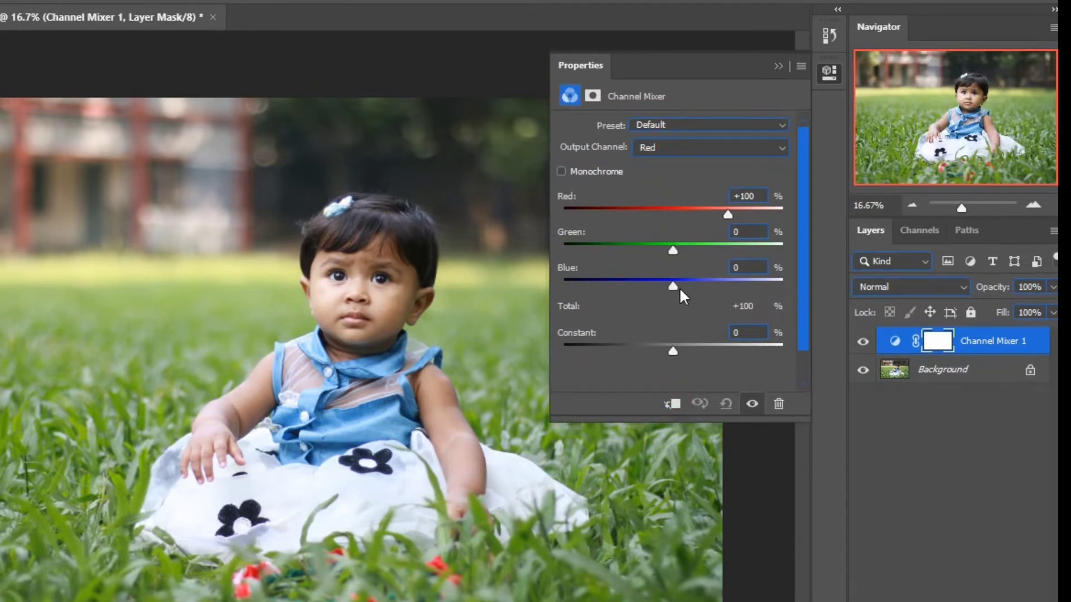
left_click_drag(703, 245, 803, 251)
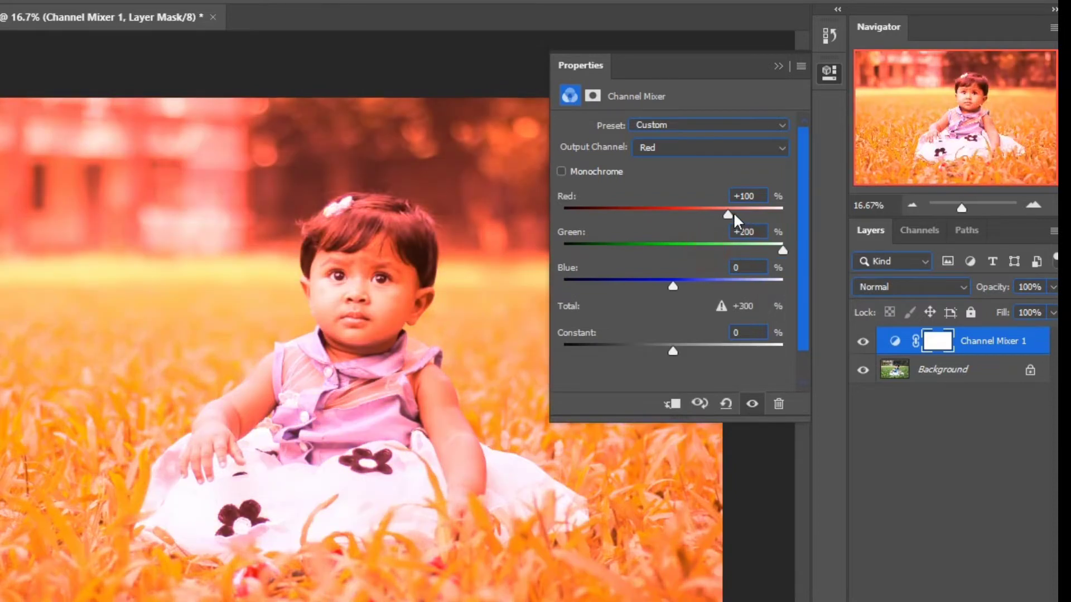
left_click_drag(718, 221, 706, 222)
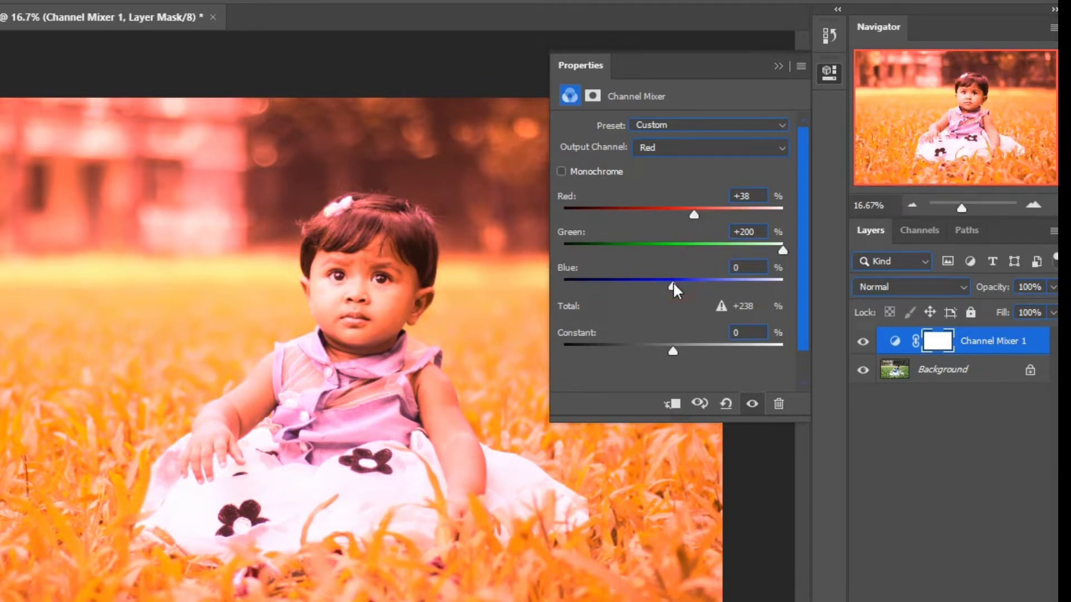
left_click_drag(664, 289, 627, 290)
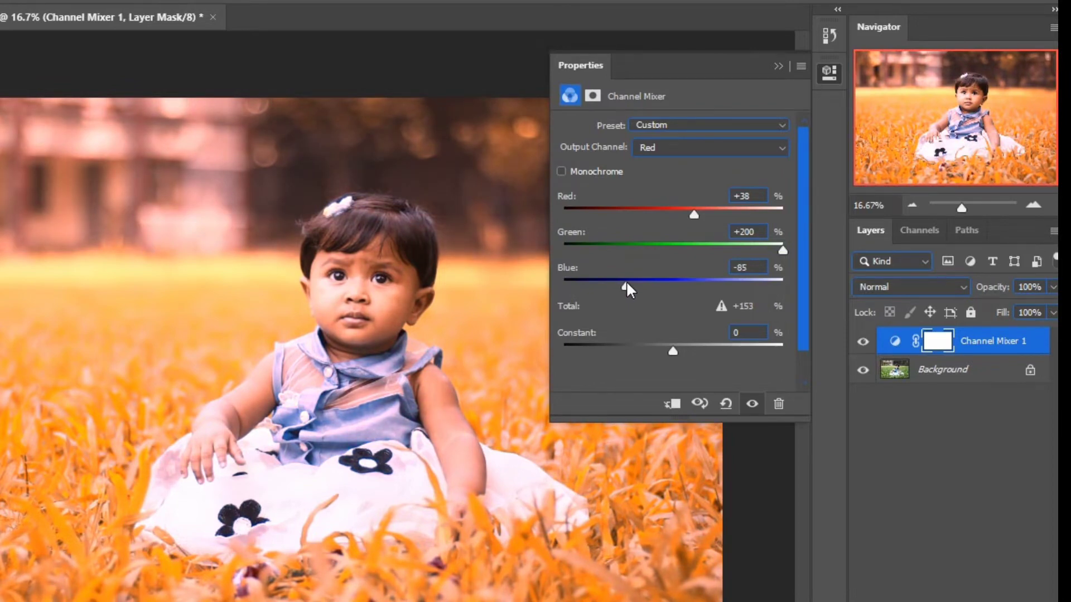
mouse_move(675, 349)
left_mouse_down()
mouse_move(684, 349)
mouse_move(673, 349)
left_mouse_up()
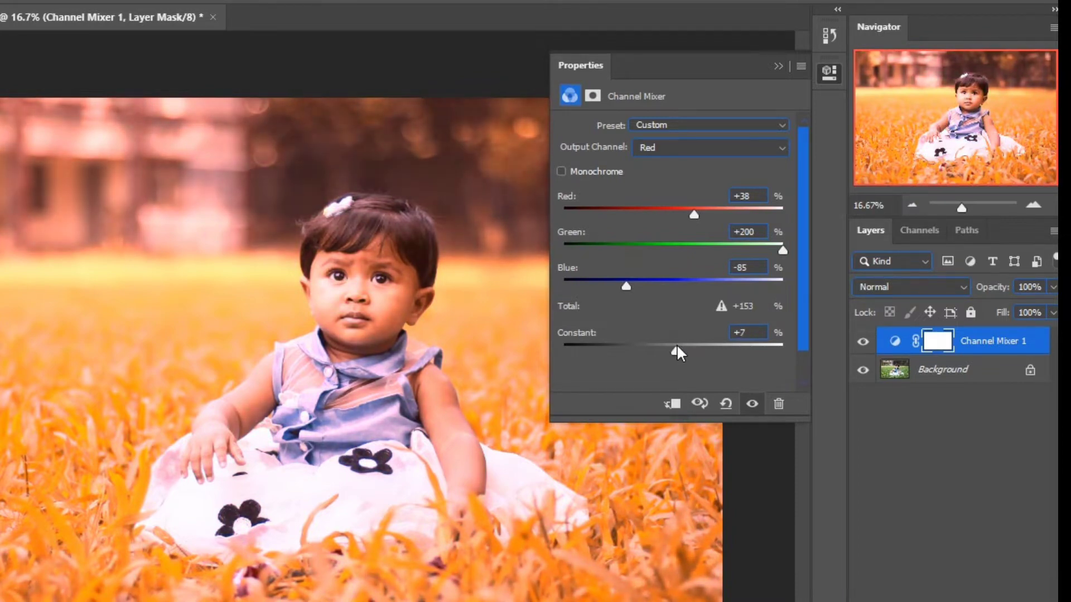
left_click(775, 68)
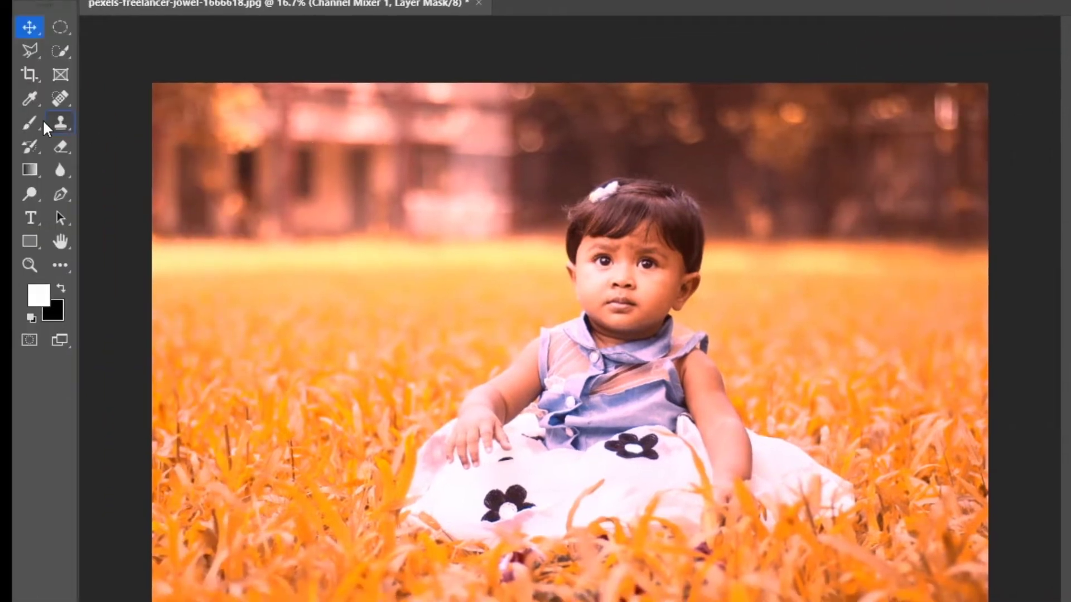
Step: Set up a soft 127 px Brush with 0% hardness and black as the foreground colour
left_click(30, 124)
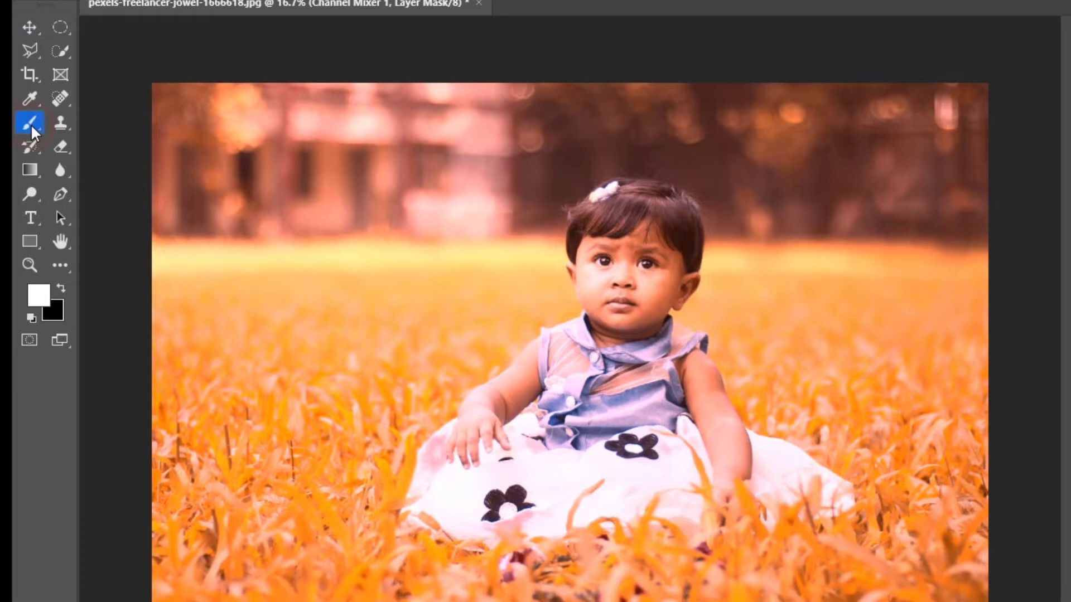
left_click(60, 291)
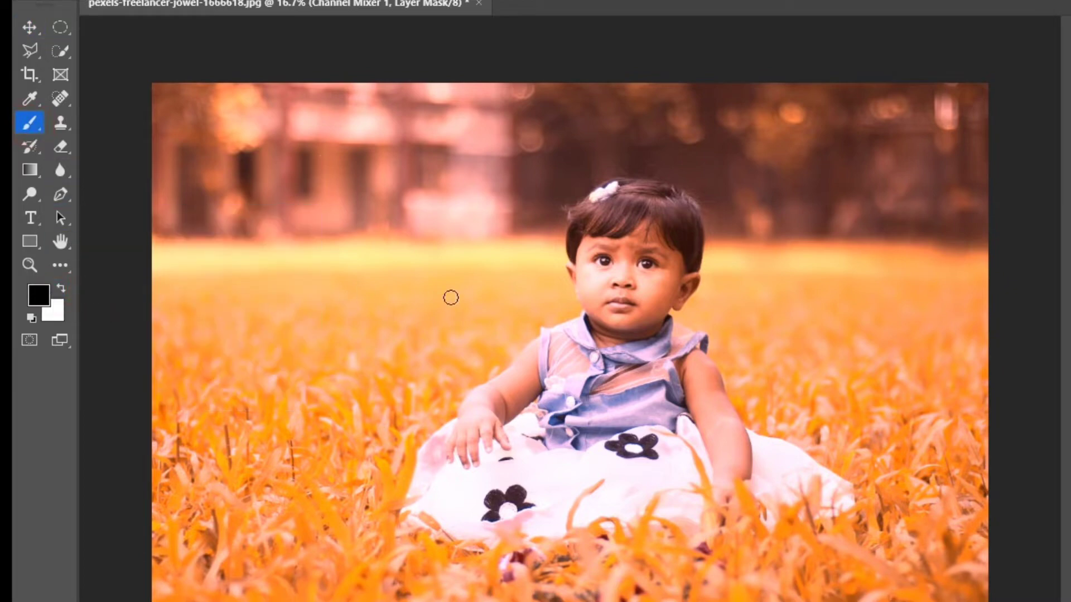
right_click(494, 284)
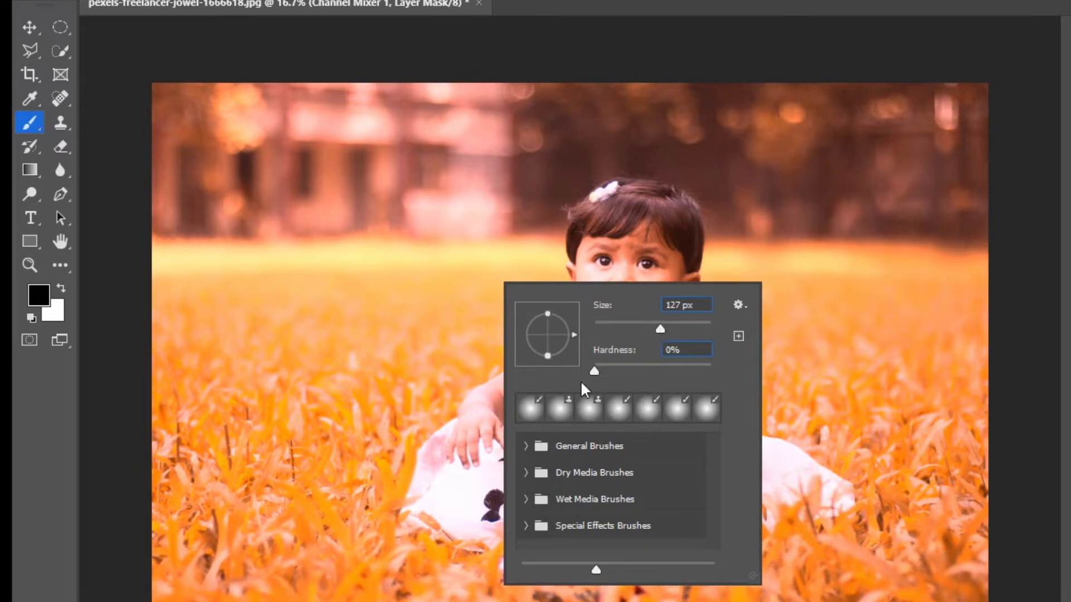
left_click(594, 375)
left_click(473, 427)
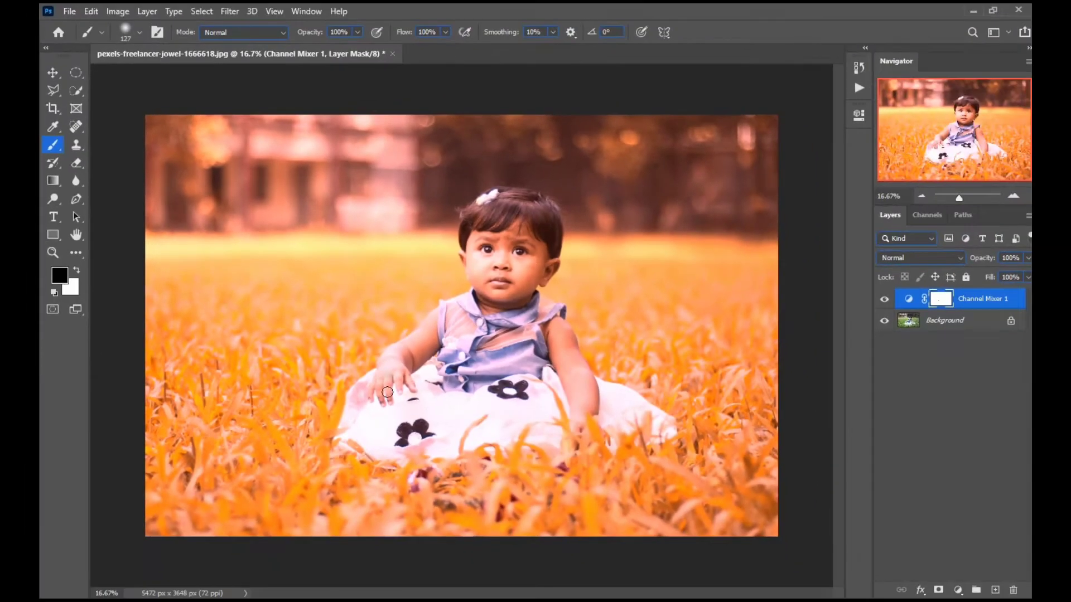
Step: Paint black on the Channel Mixer mask over the child's skirt, top and arms to restore their original colours
scroll(470, 432, "up", 3)
scroll(401, 388, "up", 1)
scroll(402, 427, "up", 1)
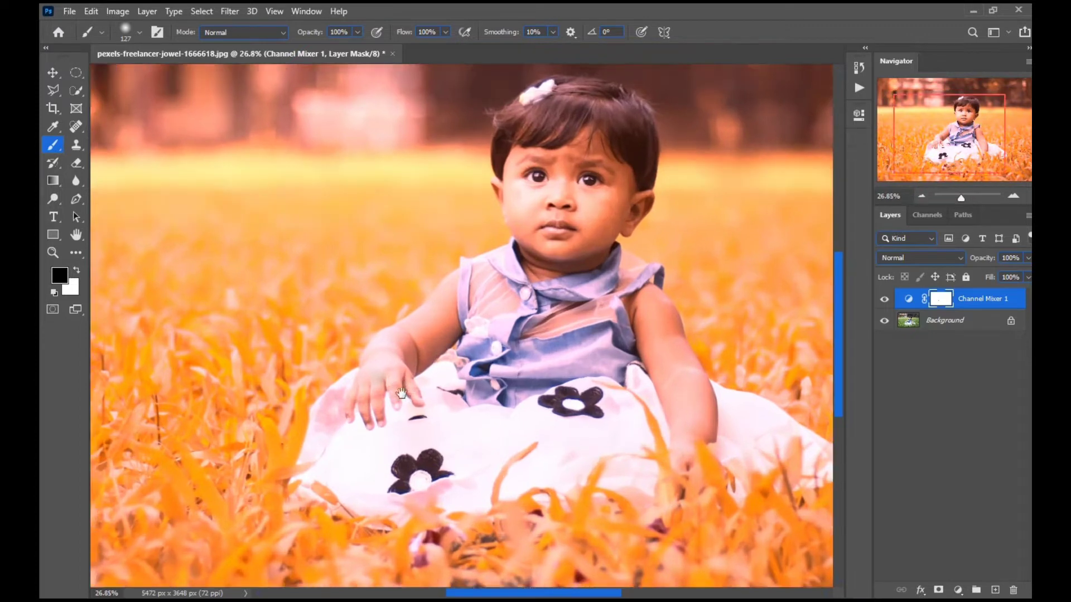
left_click_drag(402, 429, 411, 387)
mouse_move(415, 343)
left_mouse_down()
mouse_move(394, 333)
mouse_move(371, 377)
mouse_move(330, 377)
mouse_move(355, 350)
left_mouse_up()
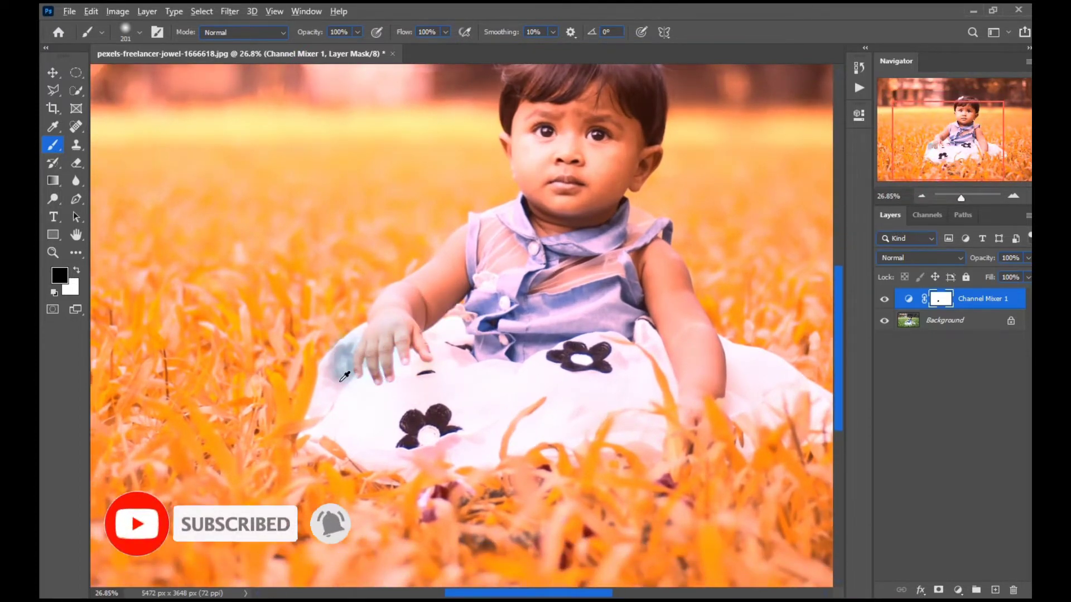
scroll(343, 363, "up", 4)
mouse_move(333, 451)
left_mouse_down()
mouse_move(541, 349)
mouse_move(419, 355)
mouse_move(483, 293)
left_mouse_up()
mouse_move(428, 366)
left_mouse_down()
mouse_move(480, 370)
mouse_move(640, 337)
left_mouse_up()
left_click_drag(693, 262, 591, 308)
mouse_move(642, 326)
left_mouse_down()
mouse_move(691, 328)
mouse_move(652, 339)
left_mouse_up()
mouse_move(725, 288)
left_mouse_down()
mouse_move(592, 365)
mouse_move(765, 421)
mouse_move(679, 363)
mouse_move(636, 303)
mouse_move(547, 301)
mouse_move(424, 335)
mouse_move(475, 306)
mouse_move(370, 366)
mouse_move(491, 223)
mouse_move(488, 268)
left_mouse_up()
Step: Paint black on the Channel Mixer mask over the child's face and hair to restore their original colours
scroll(486, 263, "down", 10)
scroll(483, 240, "up", 11)
mouse_move(543, 242)
left_mouse_down()
mouse_move(563, 229)
mouse_move(531, 203)
mouse_move(471, 227)
mouse_move(480, 222)
mouse_move(491, 368)
mouse_move(603, 401)
mouse_move(626, 203)
mouse_move(490, 203)
mouse_move(490, 311)
mouse_move(626, 323)
mouse_move(562, 400)
left_mouse_up()
scroll(562, 400, "up", 6)
left_click_drag(573, 297, 498, 302)
mouse_move(599, 240)
left_mouse_down()
mouse_move(603, 299)
mouse_move(451, 490)
mouse_move(437, 394)
left_mouse_up()
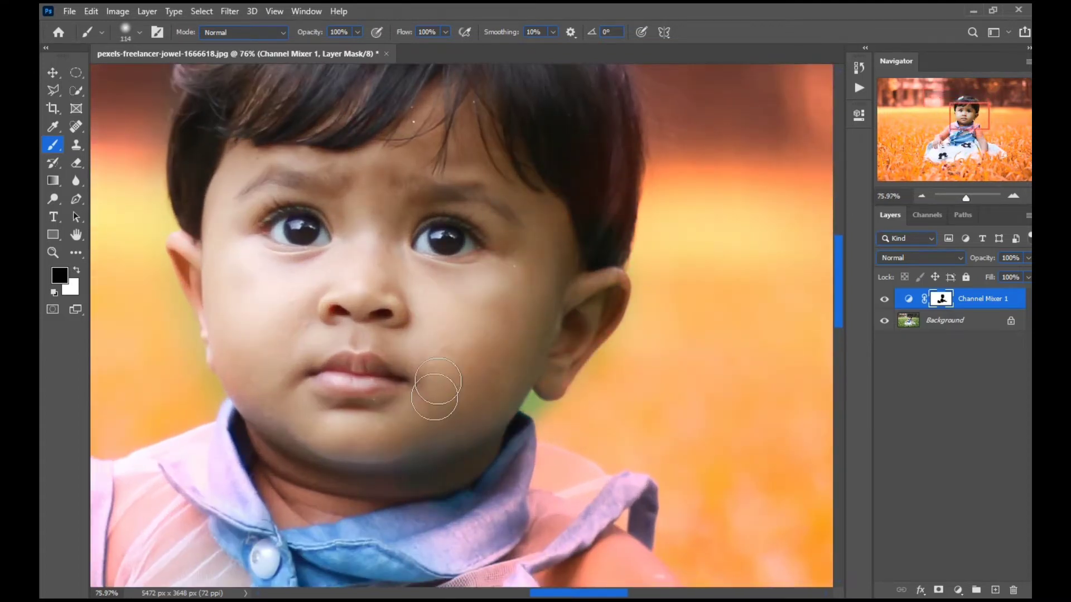
Step: Paint white on the mask with a 50 px brush between the ear and collar to bring back the orange background
scroll(556, 405, "up", 5)
key("x")
mouse_move(545, 407)
left_mouse_down()
mouse_move(516, 408)
mouse_move(562, 416)
left_mouse_up()
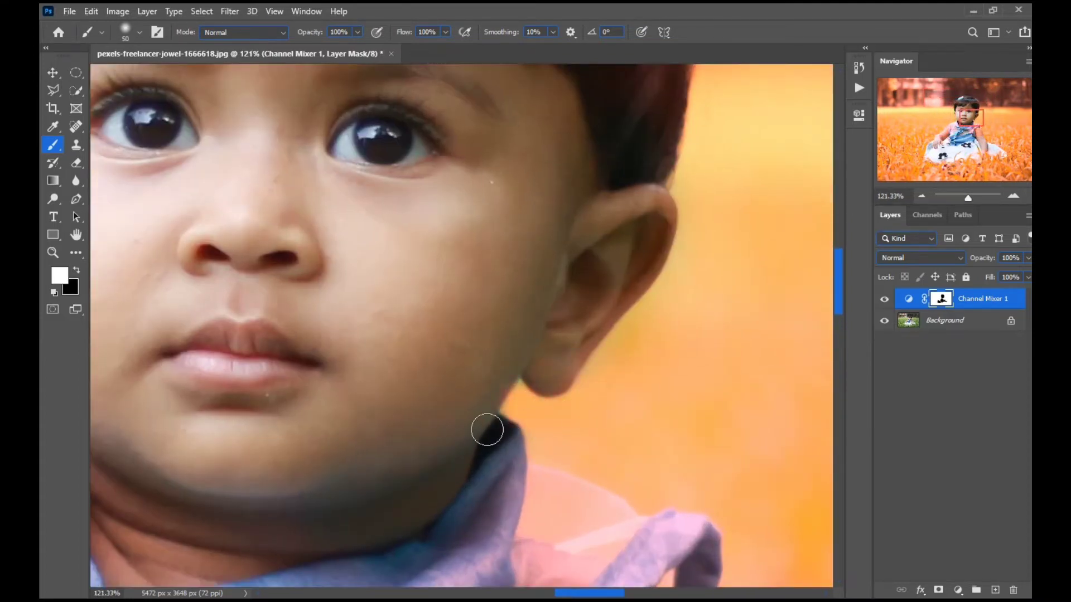
Step: Paint black on the mask over the ear on the other side of the face, using the 50 px brush
key("x")
scroll(407, 303, "down", 5)
left_click_drag(217, 279, 334, 304)
scroll(268, 239, "up", 3)
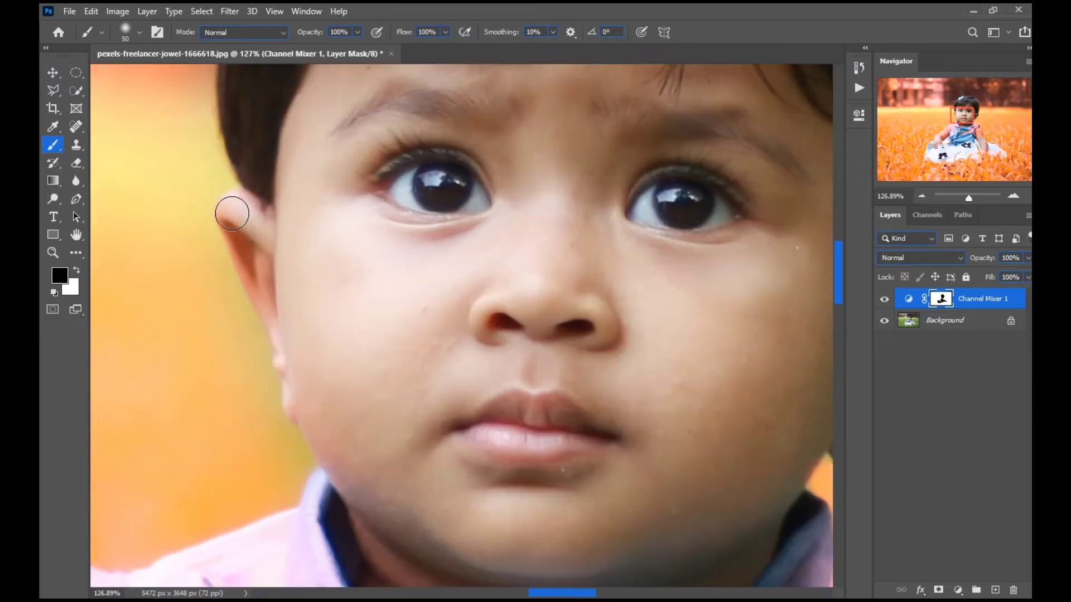
Step: Paint black on the mask with a 181 px brush over the collar and sheer shoulders to restore the blue fabric
scroll(463, 259, "down", 4)
scroll(463, 258, "down", 3)
scroll(513, 345, "up", 4)
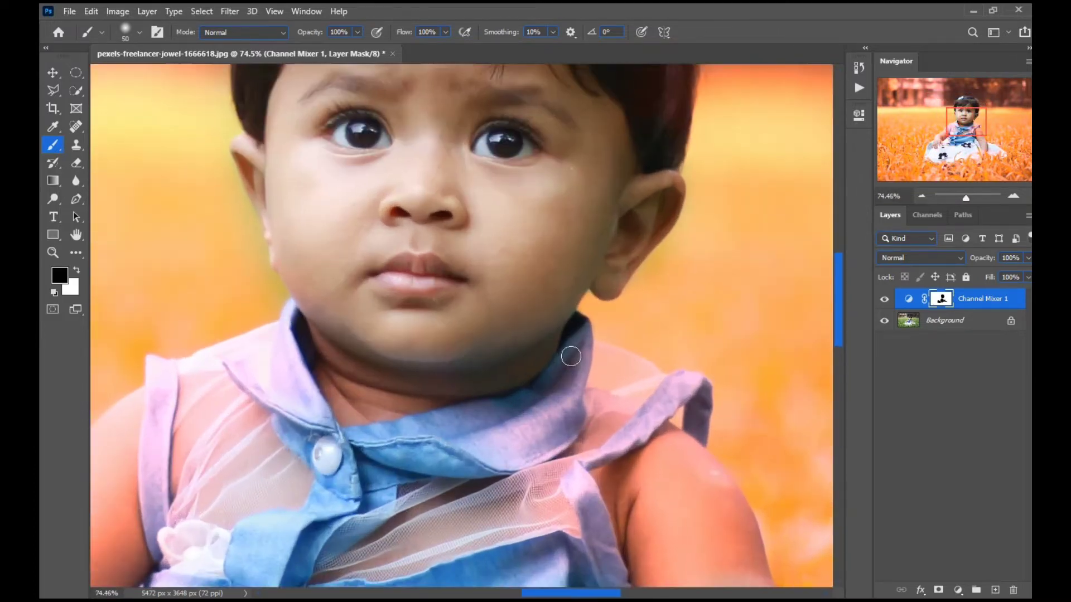
mouse_move(580, 343)
left_mouse_down()
mouse_move(649, 378)
mouse_move(699, 385)
mouse_move(692, 436)
mouse_move(673, 444)
mouse_move(628, 400)
mouse_move(563, 403)
mouse_move(582, 334)
mouse_move(565, 441)
mouse_move(454, 441)
left_mouse_up()
right_click(455, 441, "alt")
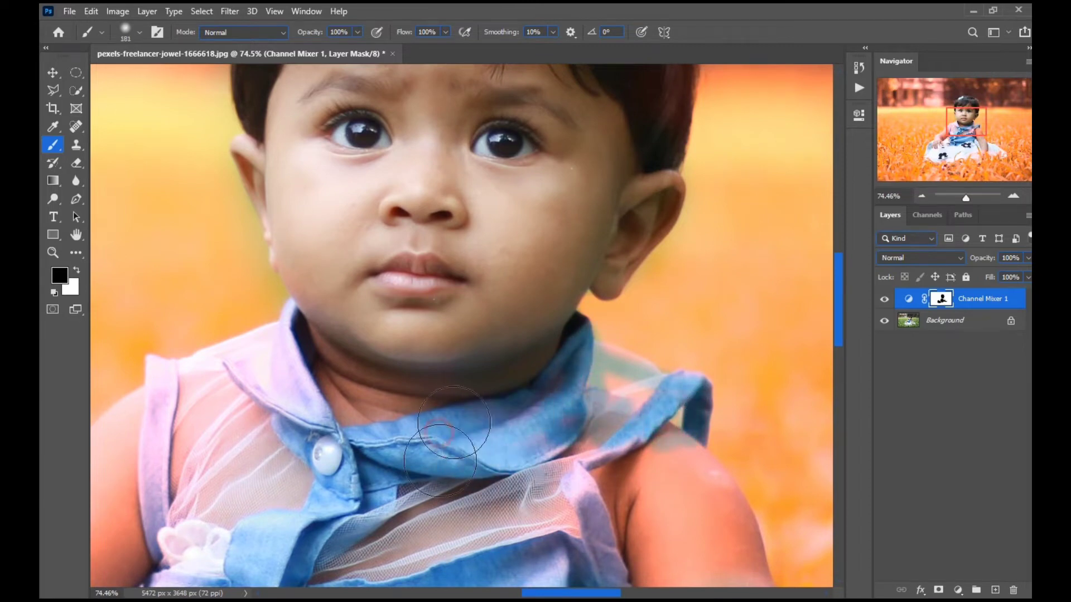
left_click_drag(563, 480, 581, 417)
left_click_drag(293, 441, 310, 384)
scroll(311, 384, "up", 3)
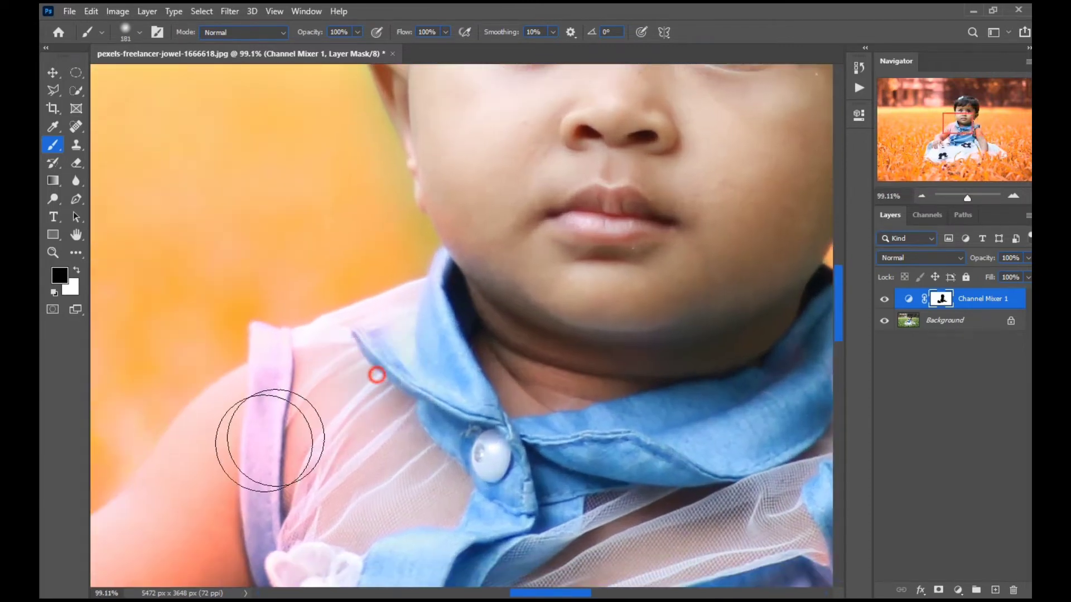
Step: Paint black on the mask over the raised arm, its hand and the adjoining armhole trim to remove the orange tint
scroll(379, 463, "down", 3)
scroll(394, 474, "up", 2)
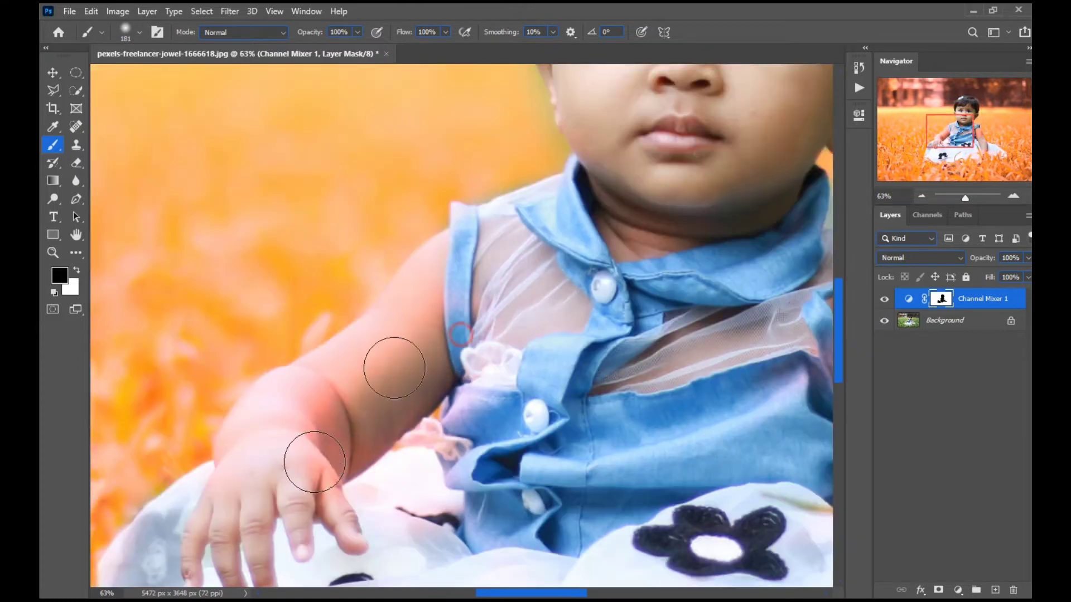
mouse_move(316, 518)
left_mouse_down()
mouse_move(249, 452)
mouse_move(270, 411)
mouse_move(361, 369)
mouse_move(342, 373)
mouse_move(457, 267)
mouse_move(440, 274)
mouse_move(494, 282)
left_mouse_up()
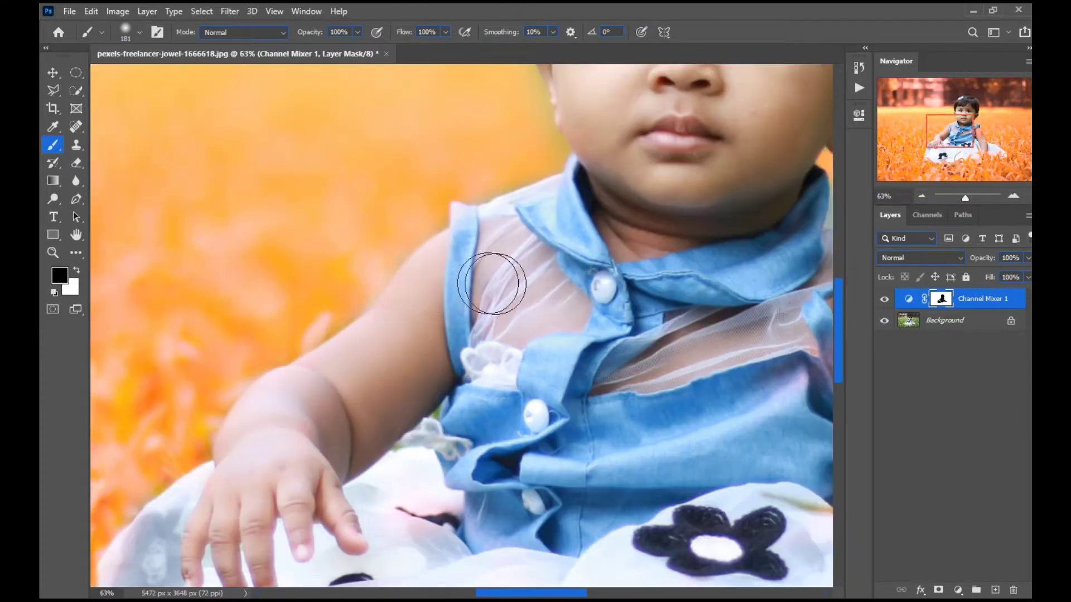
Step: Paint black on the mask over the other shoulder and arm, down towards the wrist, to restore the natural skin tone
scroll(495, 282, "down", 3)
scroll(468, 329, "up", 4)
scroll(468, 330, "up", 1)
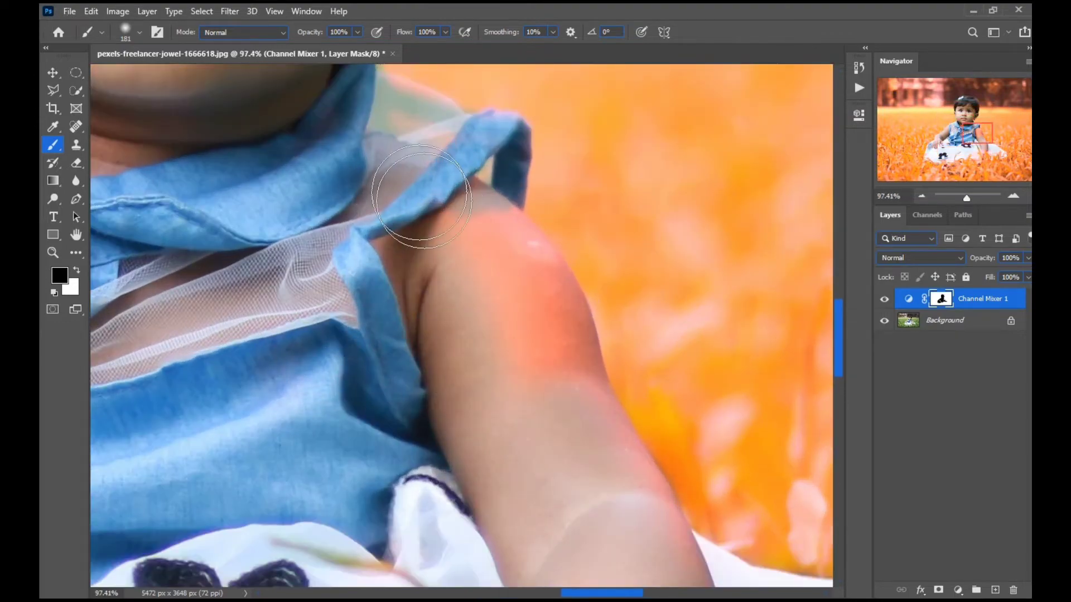
mouse_move(407, 232)
left_mouse_down()
mouse_move(548, 345)
mouse_move(468, 240)
left_mouse_up()
left_click_drag(566, 518, 431, 216)
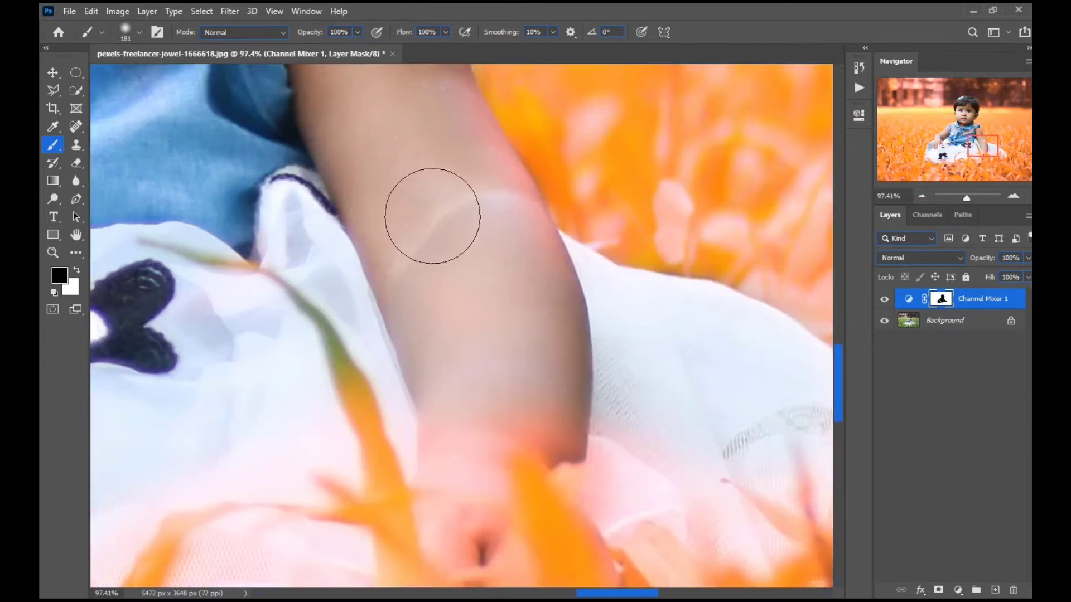
left_click_drag(527, 283, 418, 118)
Step: Shrink the brush and paint black on the mask over the wrist and hand resting in the grass
scroll(630, 407, "down", 2)
scroll(496, 552, "up", 3)
right_click(505, 357, "alt")
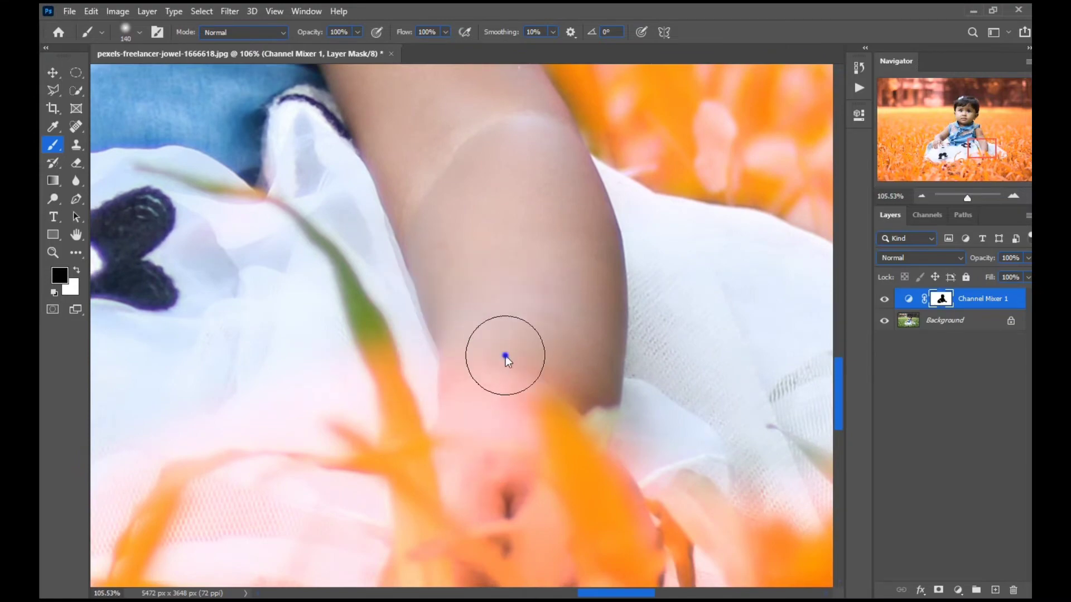
left_click_drag(473, 373, 502, 474)
right_click(502, 362)
mouse_move(471, 407)
left_mouse_down()
mouse_move(466, 432)
mouse_move(447, 387)
mouse_move(540, 354)
mouse_move(480, 485)
mouse_move(502, 467)
mouse_move(497, 502)
left_mouse_up()
Step: Paint white on the mask with a 39 px brush along the grass blade over the skirt to recolour it orange
scroll(550, 366, "down", 6)
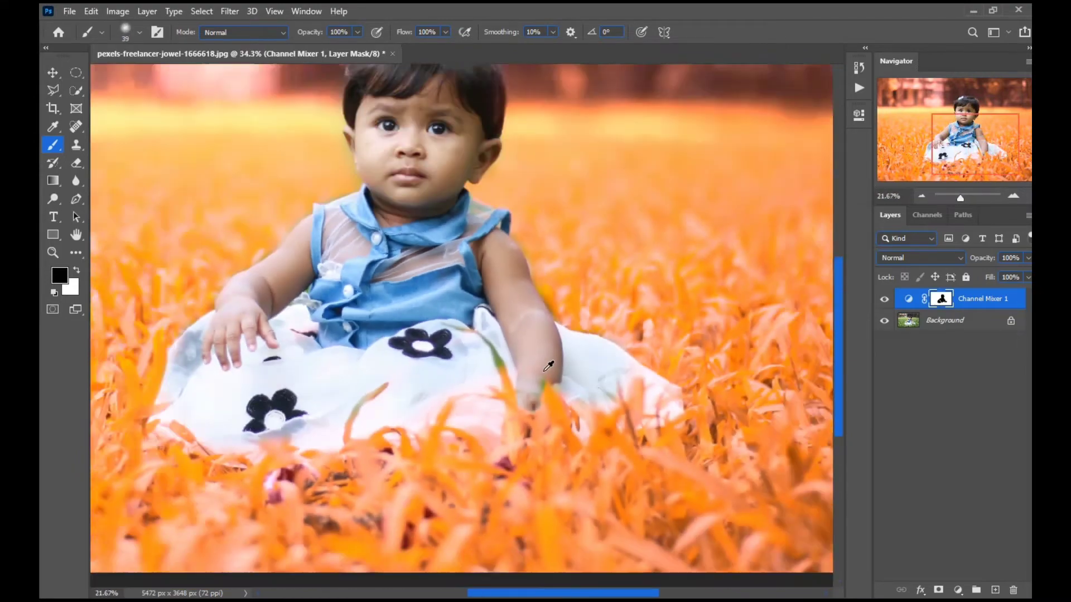
scroll(511, 358, "up", 4)
key("x")
left_click_drag(535, 373, 533, 354)
scroll(539, 362, "up", 5)
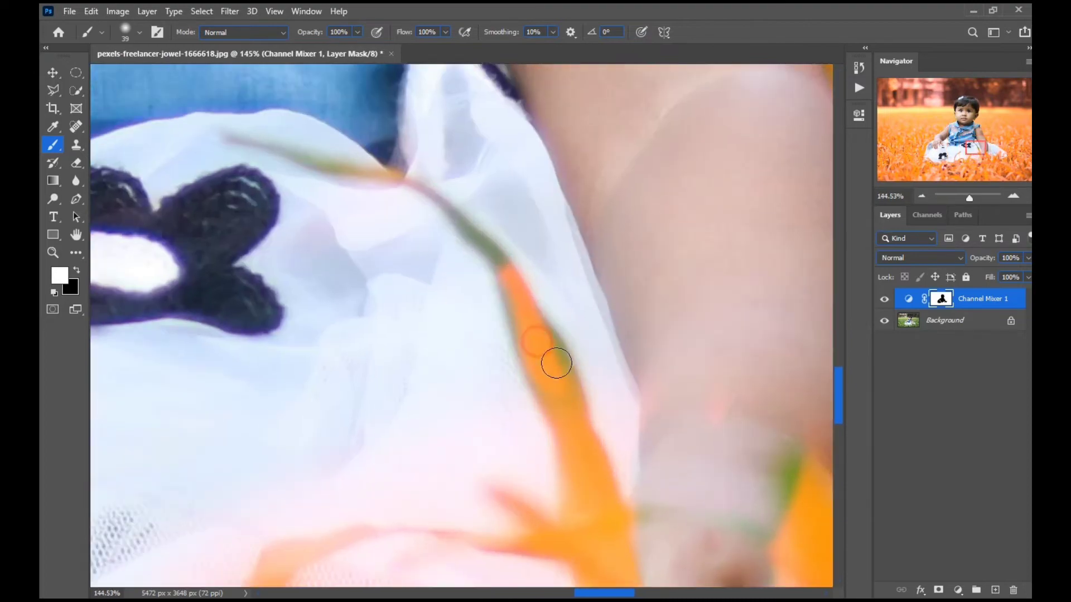
scroll(546, 352, "down", 13)
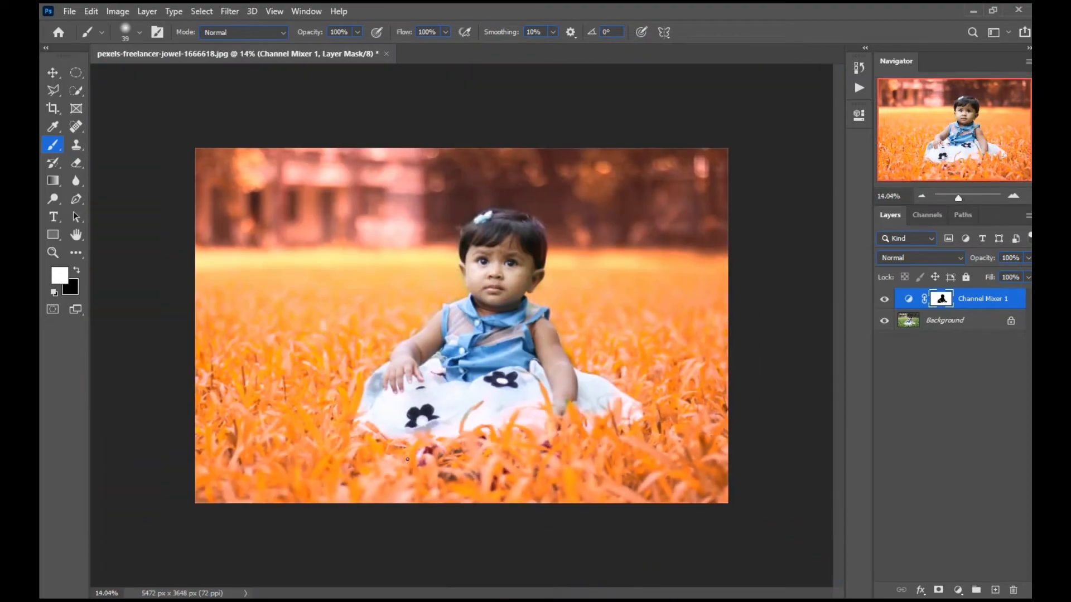
scroll(448, 357, "up", 3)
scroll(447, 314, "down", 1)
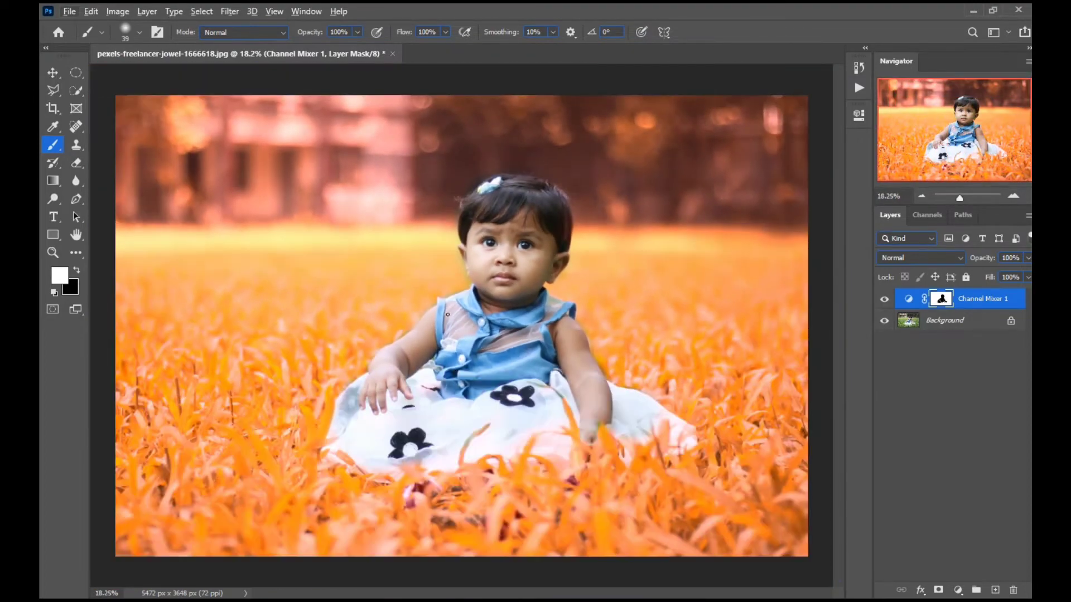
Step: Reopen the Channel Mixer settings and set Green to +182% and Red to +20% for the Red output channel
left_click(53, 74)
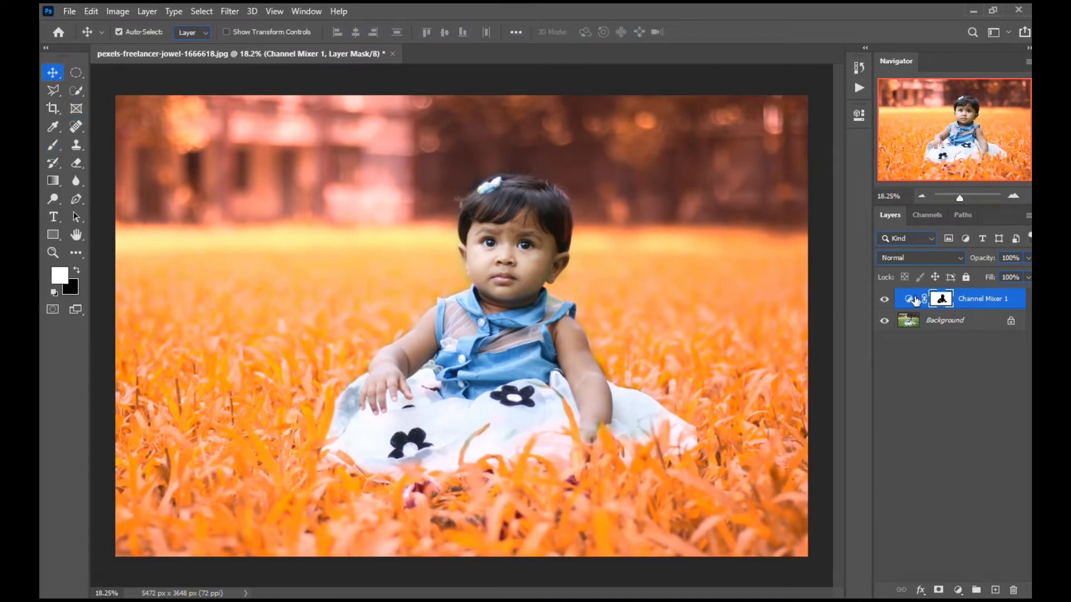
double_click(909, 301)
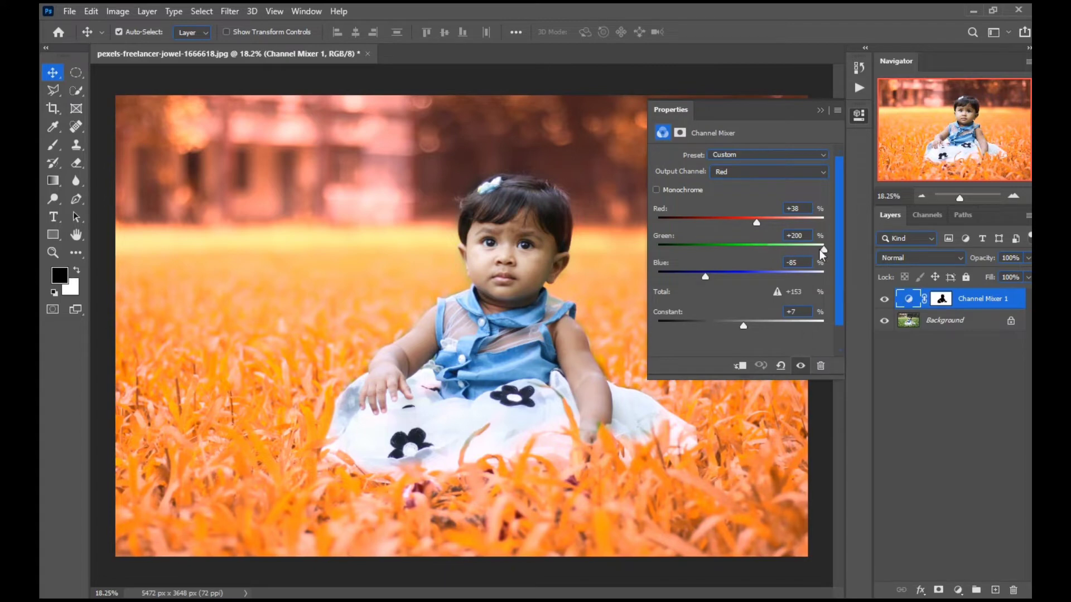
mouse_move(815, 252)
left_mouse_down()
mouse_move(802, 252)
mouse_move(815, 252)
left_mouse_up()
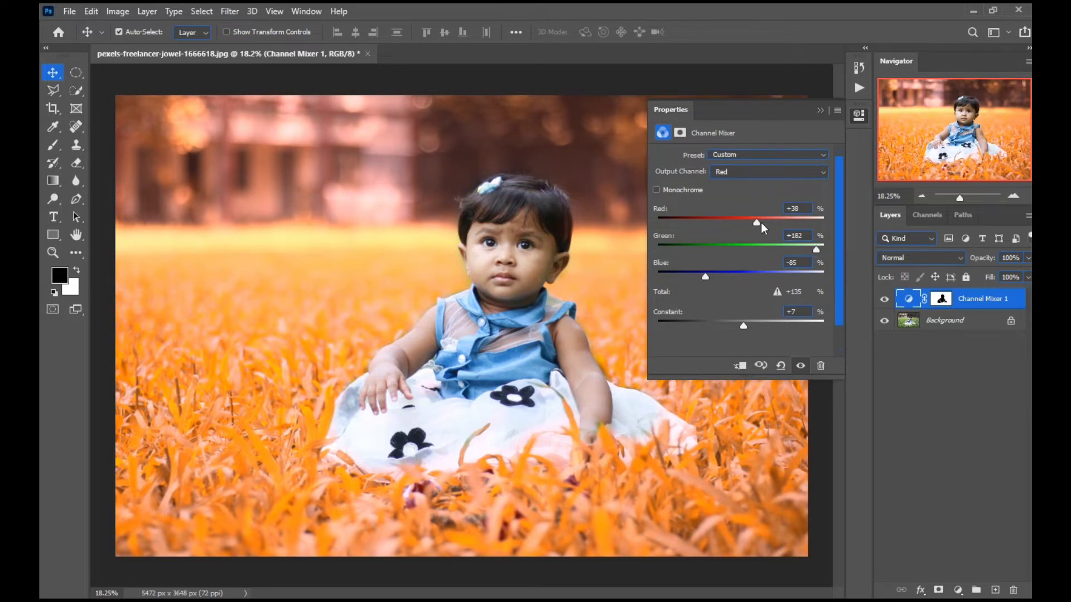
left_click_drag(759, 223, 748, 226)
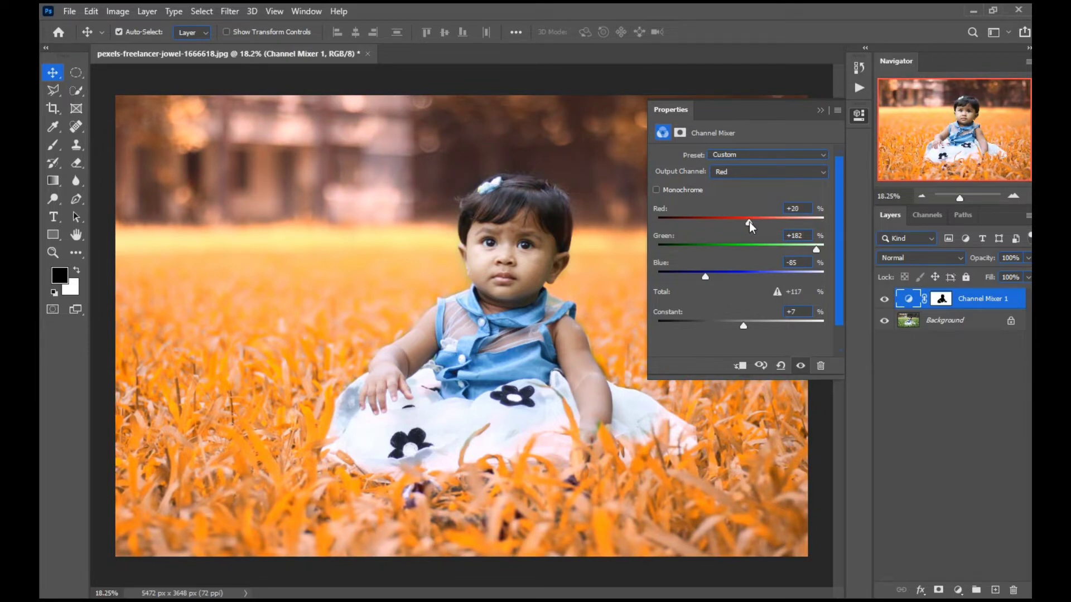
left_click(820, 109)
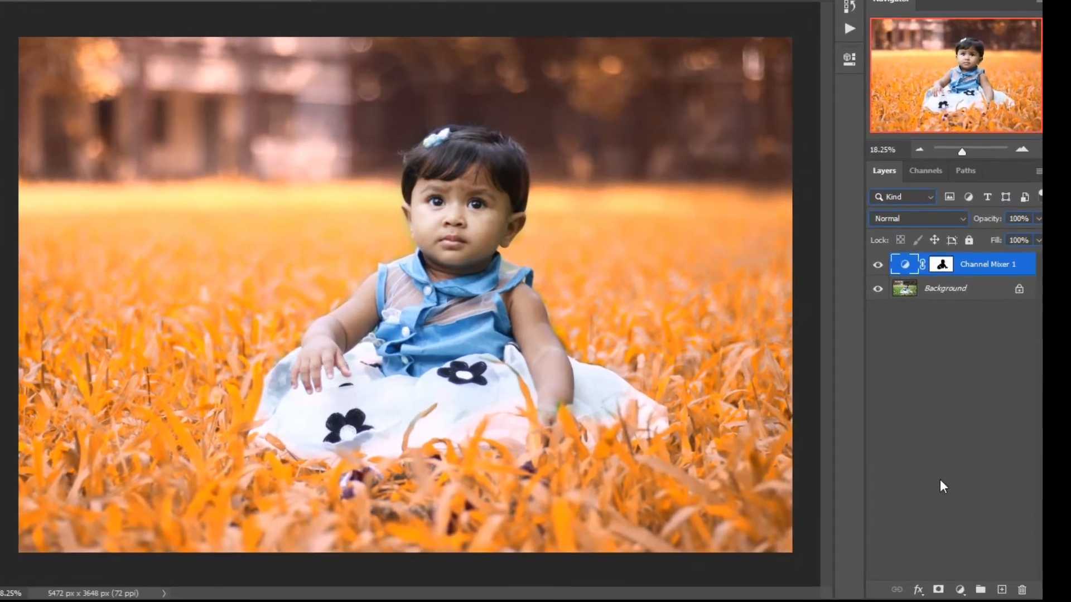
Step: Add a new layer above the Channel Mixer and fill it with black using the Paint Bucket tool
left_click(1000, 590)
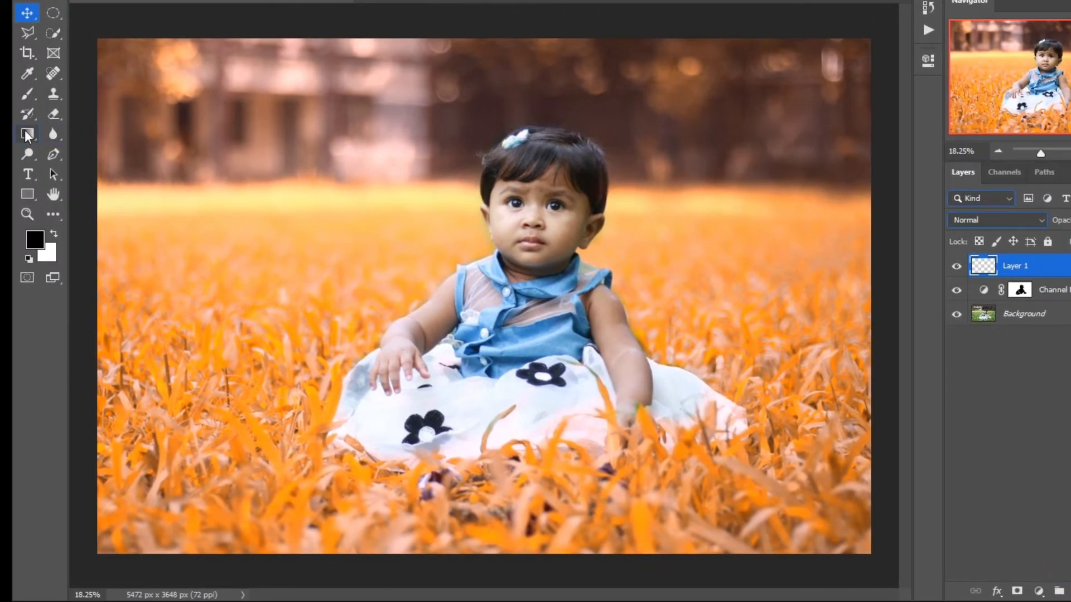
left_click(27, 134)
left_click(73, 148)
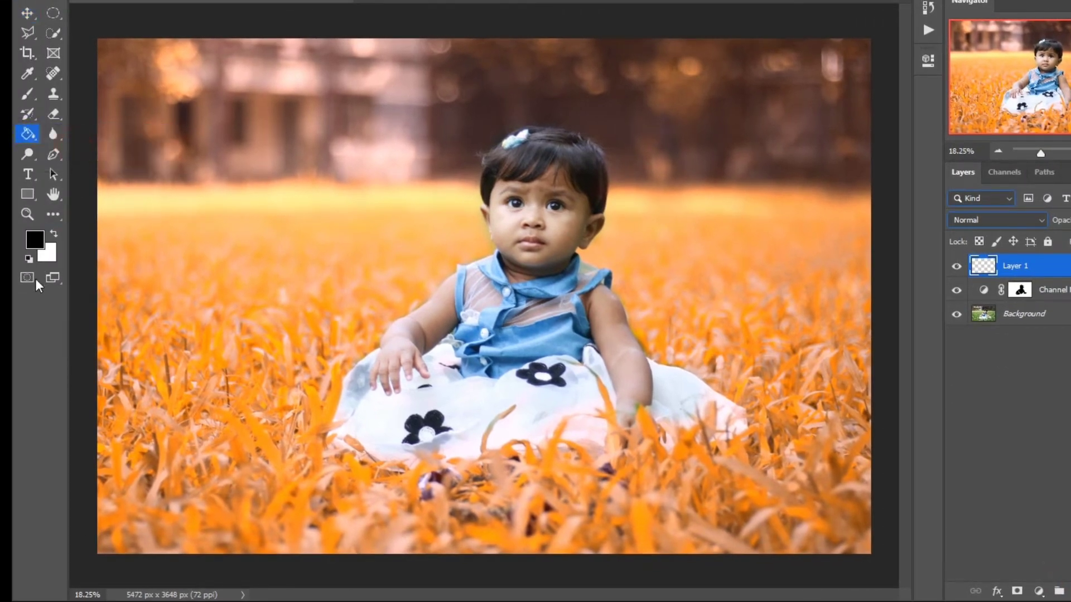
left_click(369, 240)
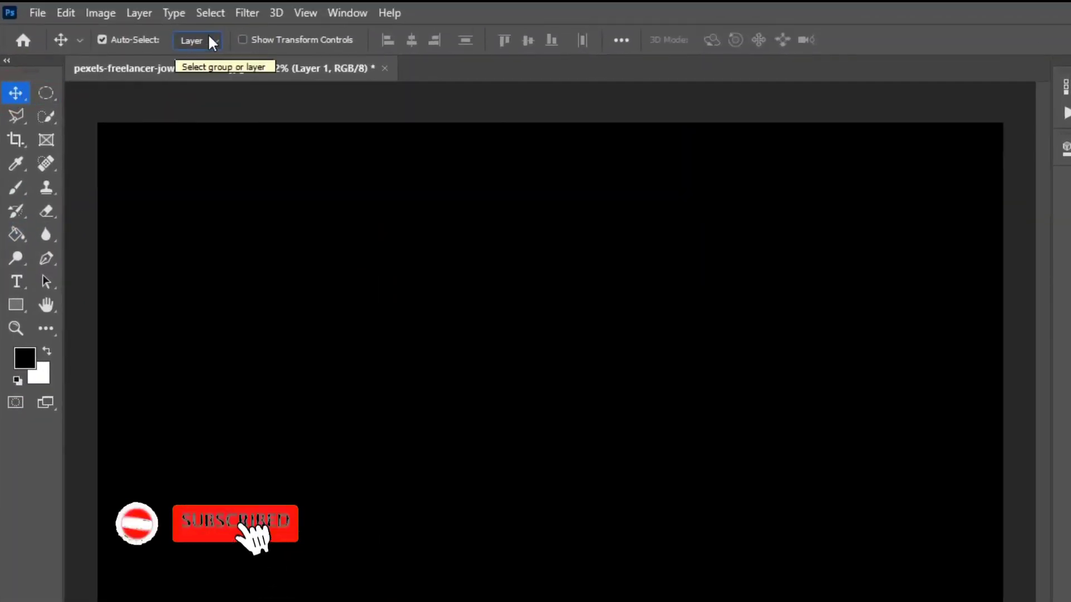
Step: Render a 105mm Prime lens flare at 118% brightness on the black layer, centred near its upper-left corner
left_click(247, 13)
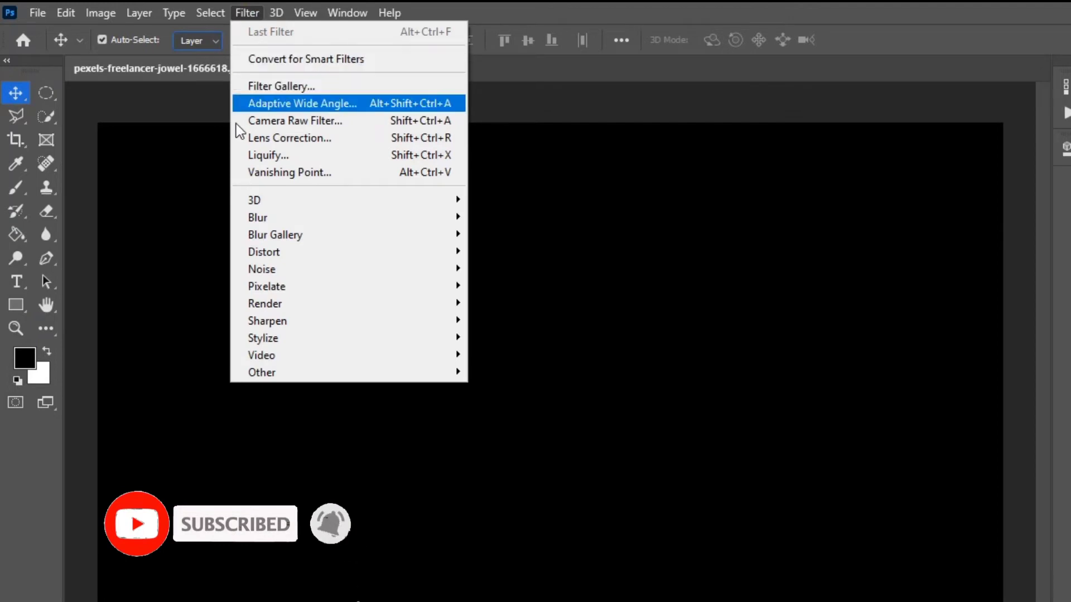
mouse_move(266, 306)
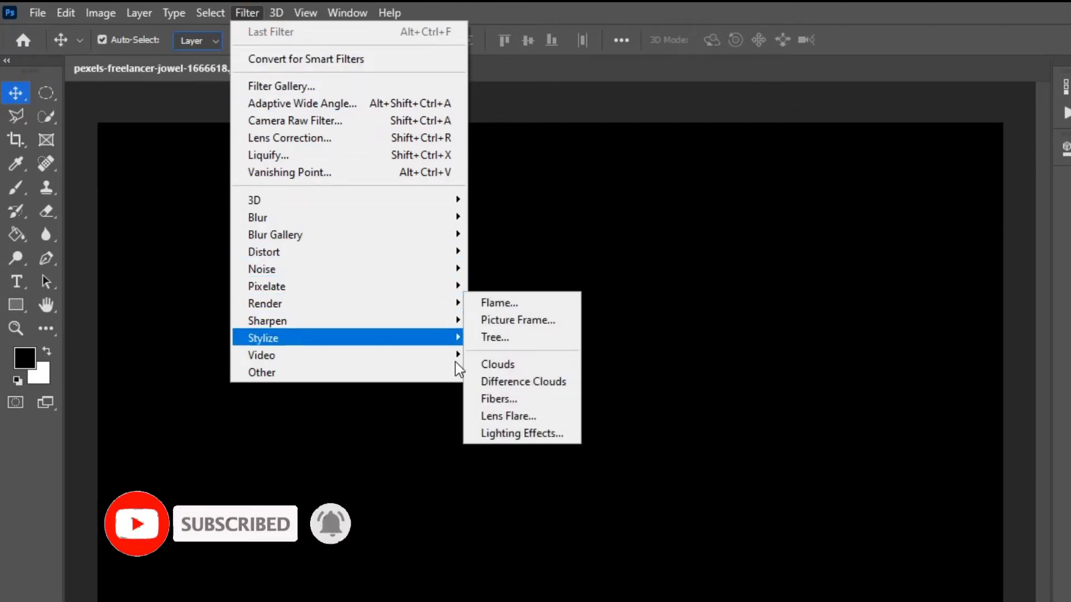
mouse_move(416, 307)
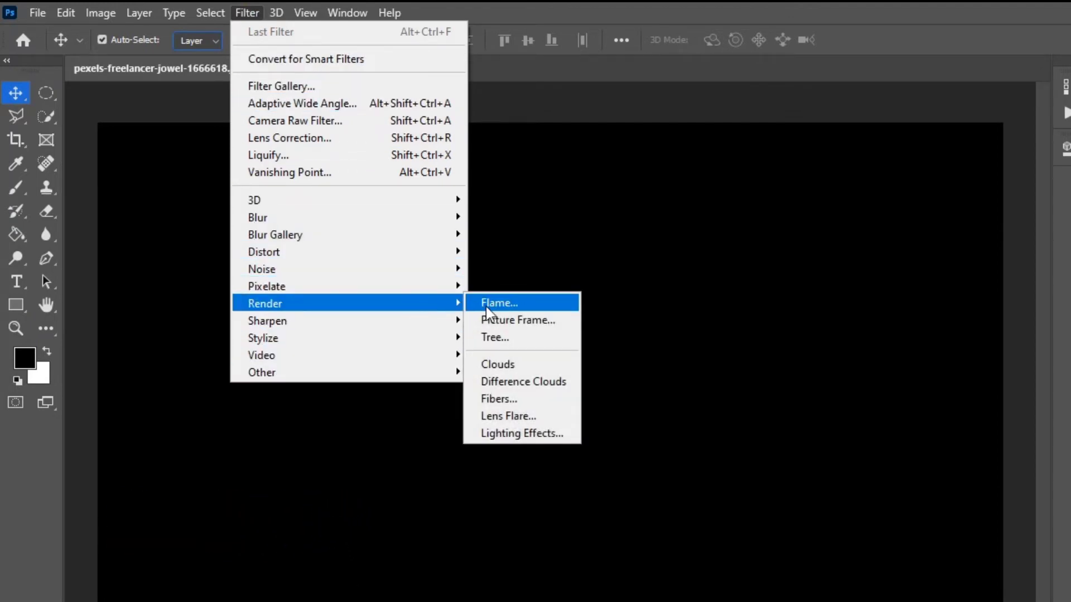
left_click(526, 416)
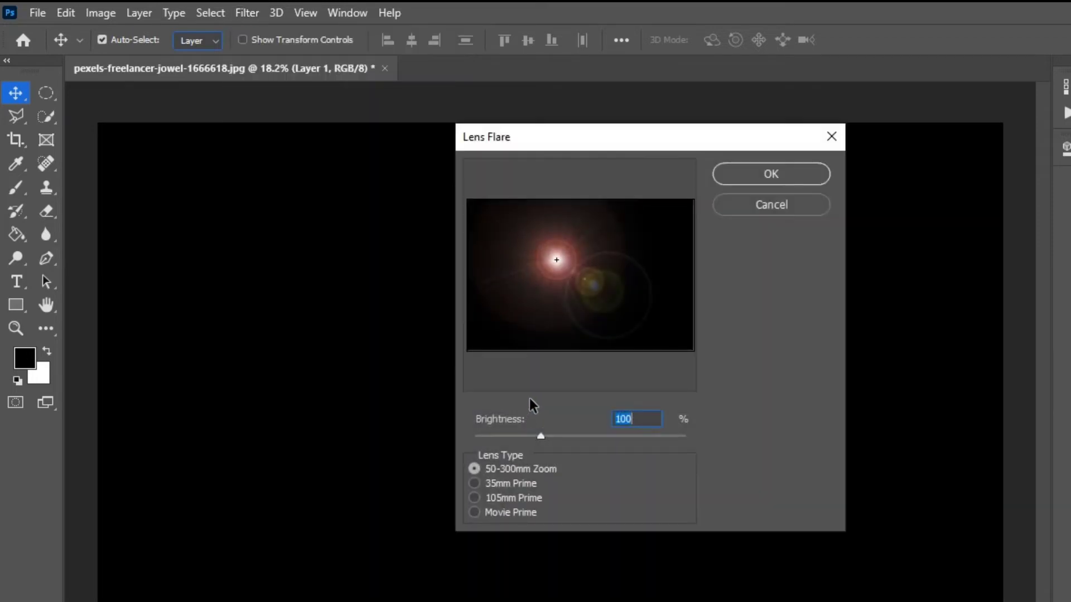
left_click(475, 498)
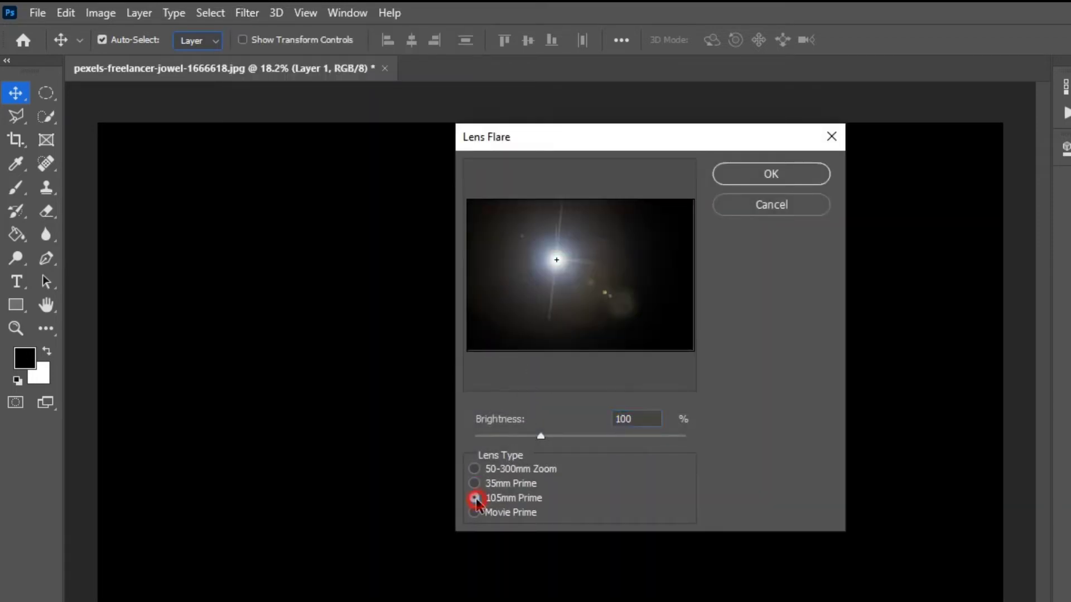
left_click_drag(568, 261, 514, 231)
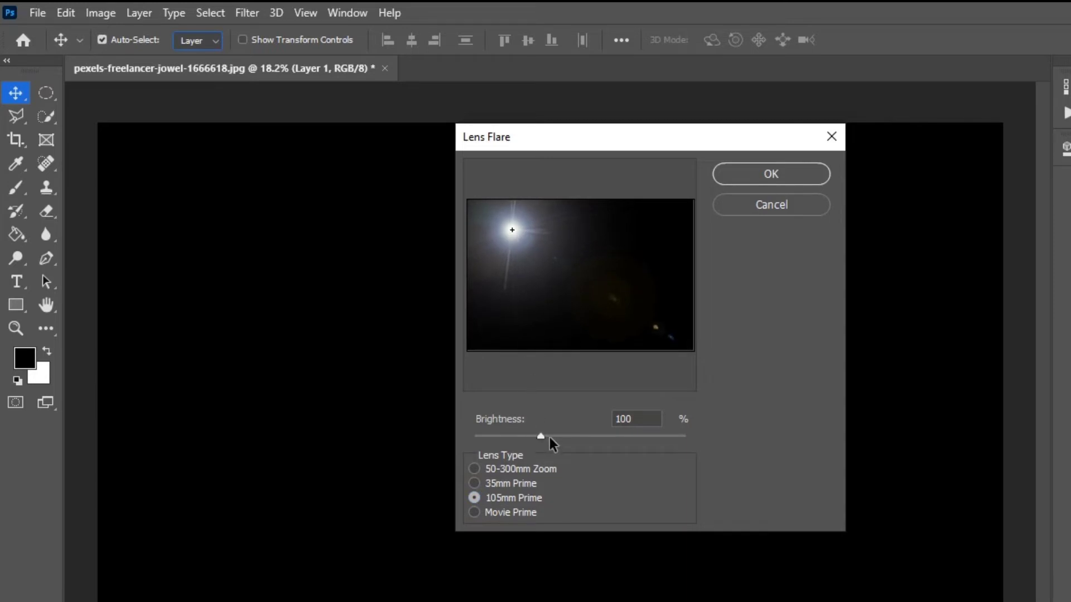
mouse_move(550, 437)
left_mouse_down()
mouse_move(564, 437)
mouse_move(536, 437)
mouse_move(554, 437)
left_mouse_up()
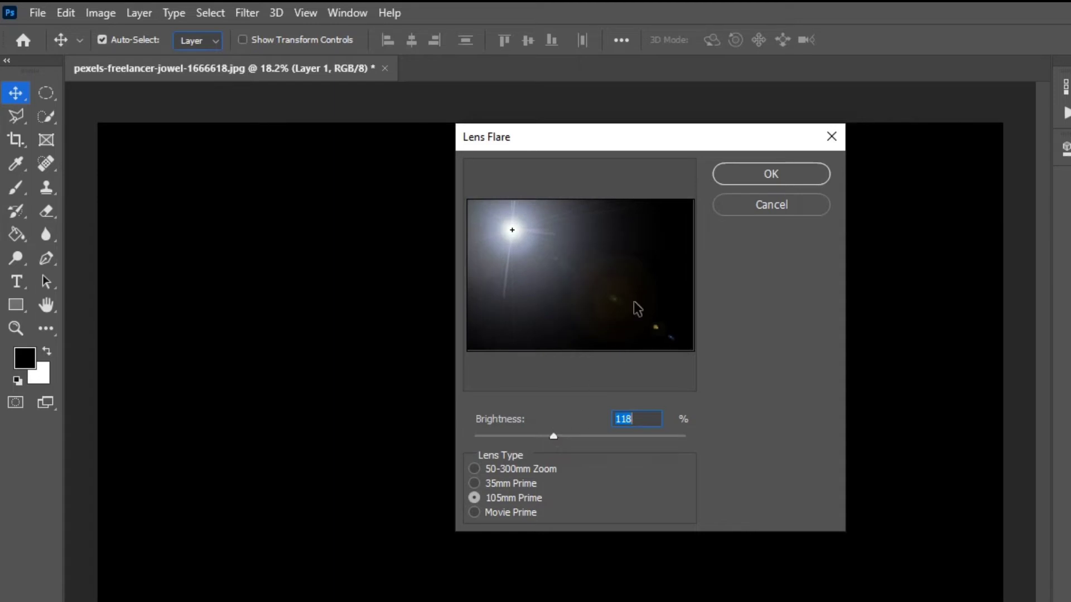
left_click(756, 181)
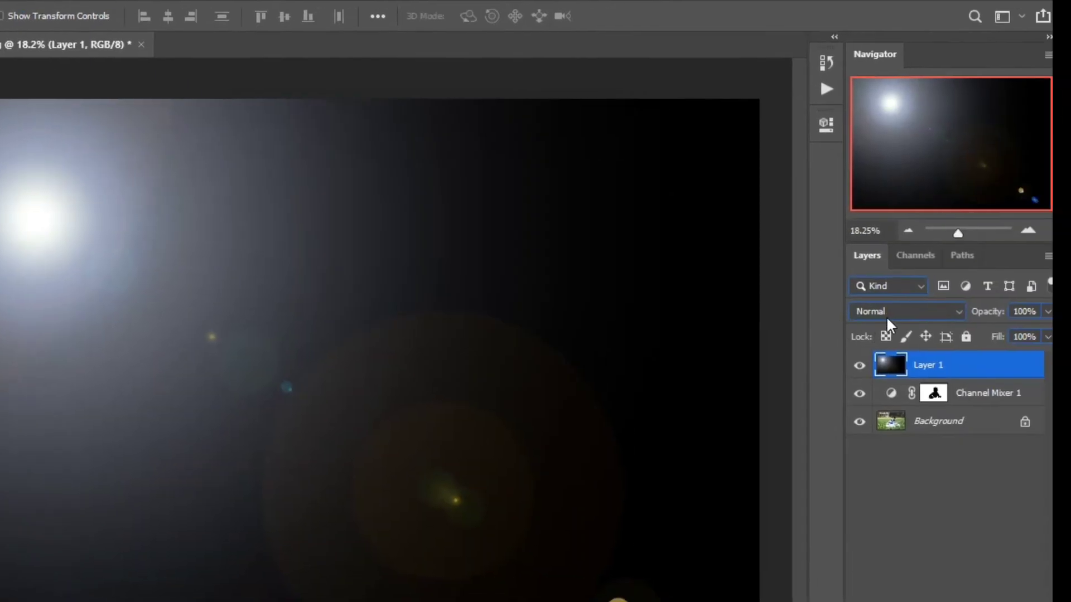
Step: Set the lens flare layer's blend mode to Screen and move the flare slightly upward over the blurred background
left_click(933, 316)
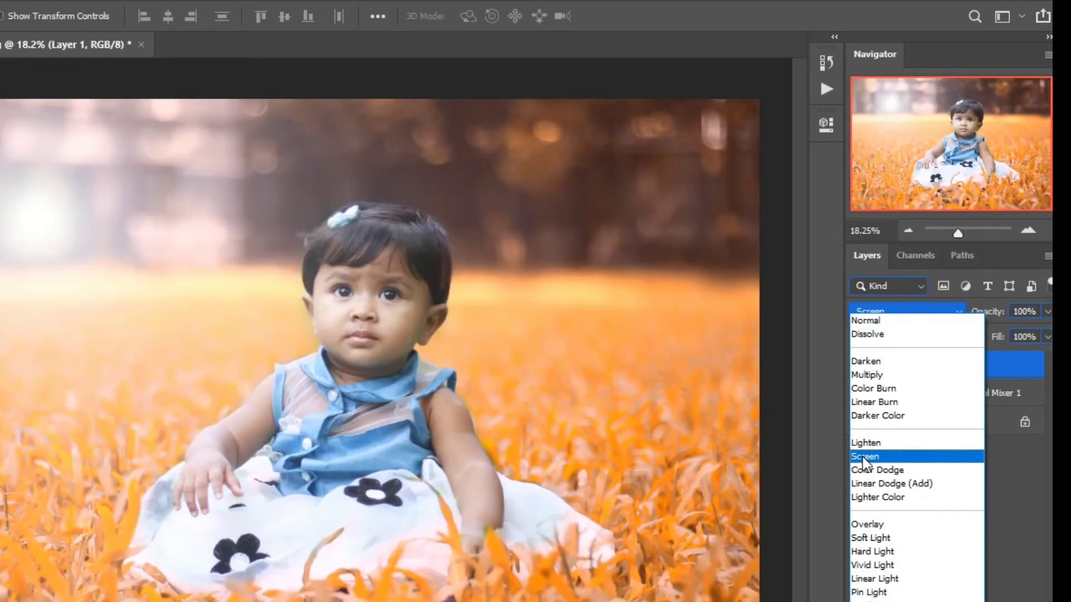
left_click(864, 457)
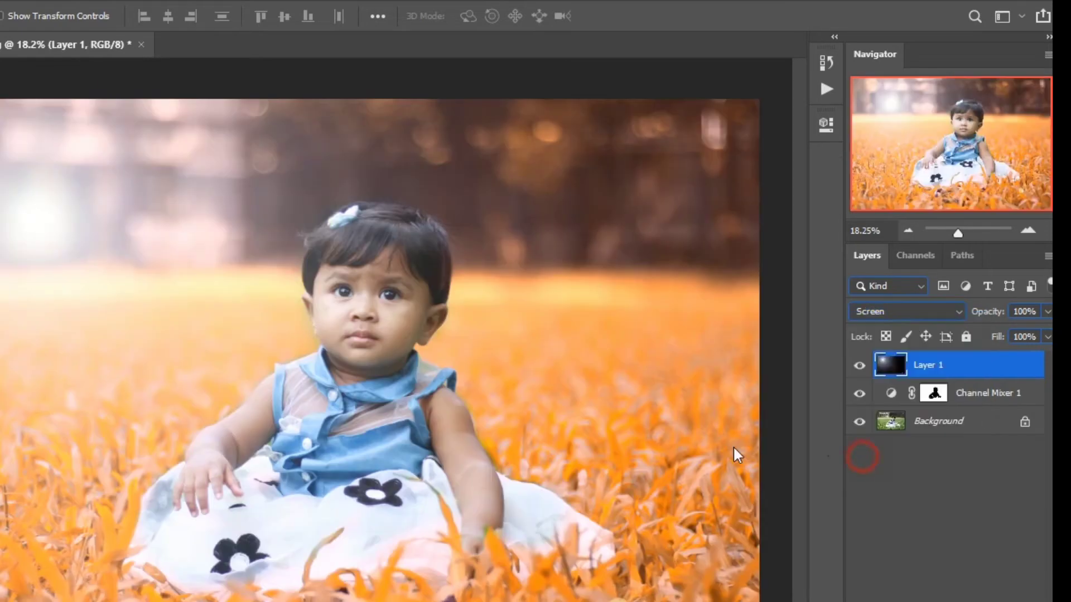
left_click_drag(34, 237, 37, 181)
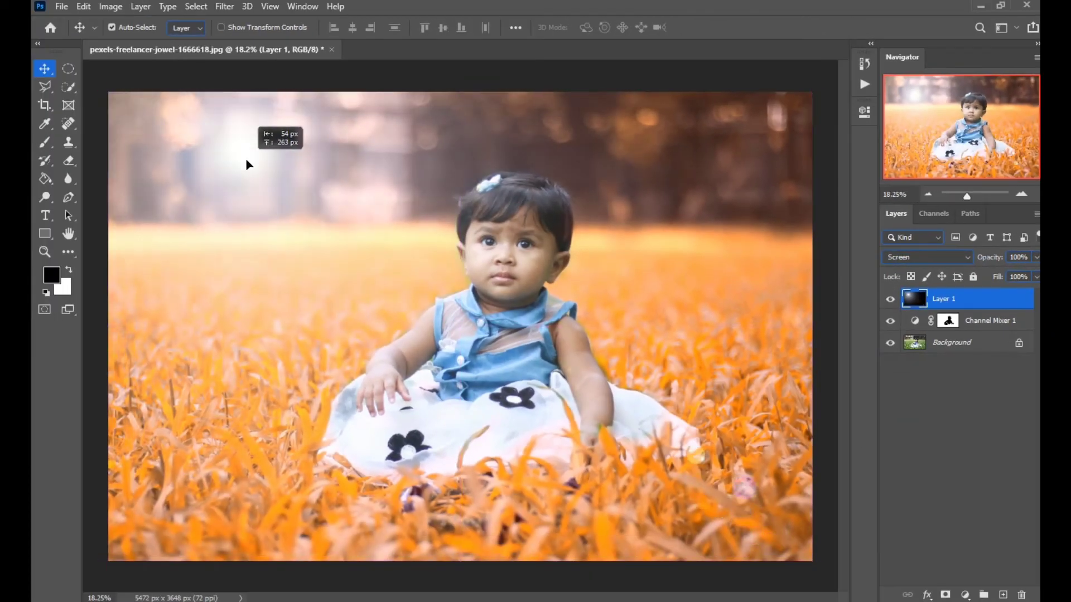
left_click_drag(249, 152, 251, 165)
scroll(374, 230, "down", 2)
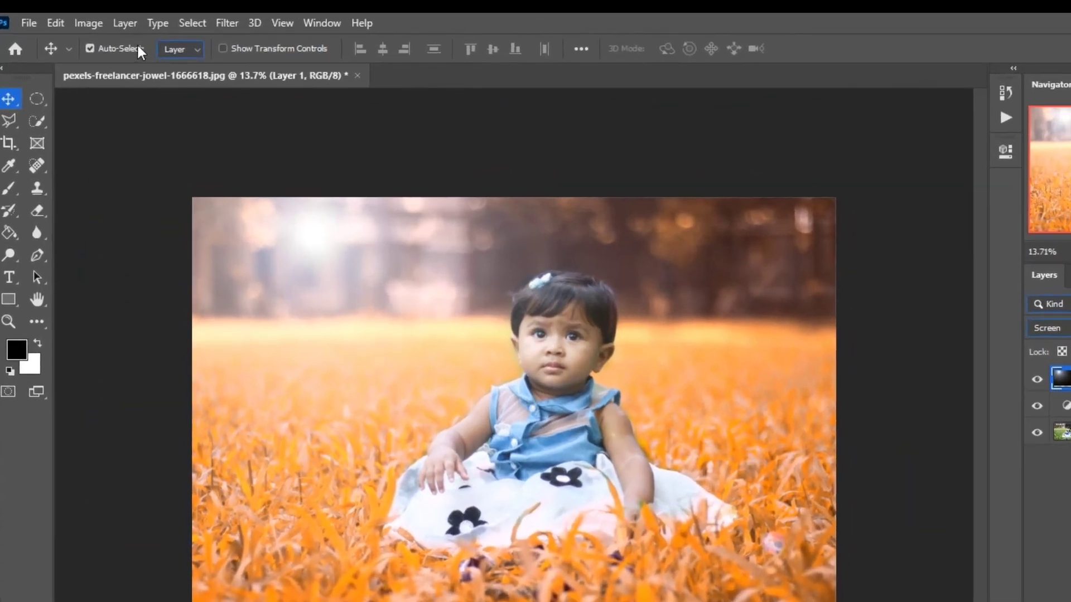
Step: Start a Hue/Saturation adjustment on the lens flare layer and turn on Colorize
left_click(113, 7)
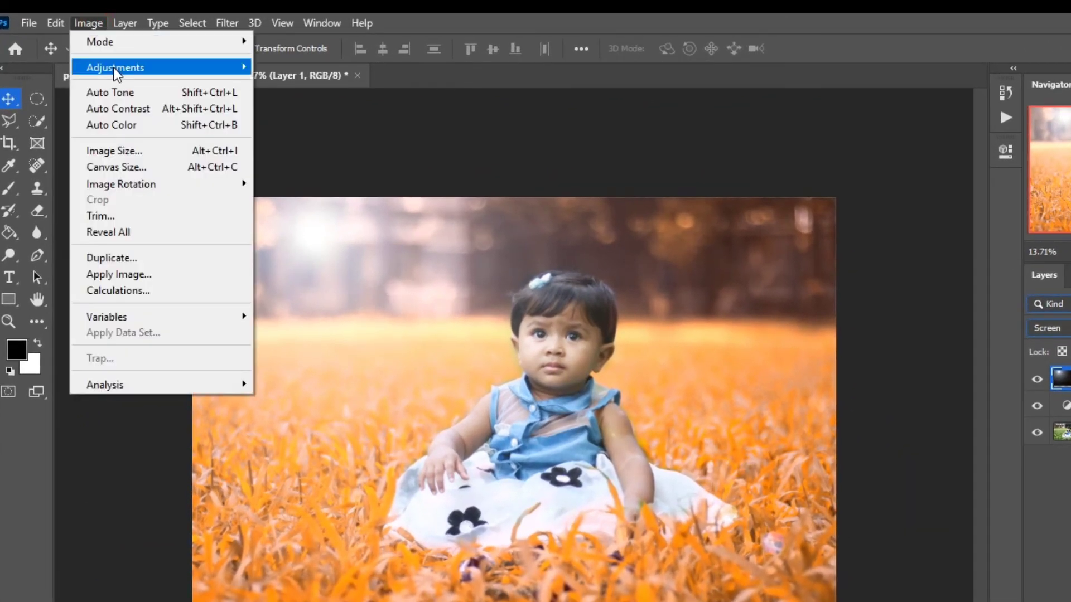
mouse_move(131, 69)
left_click(296, 158)
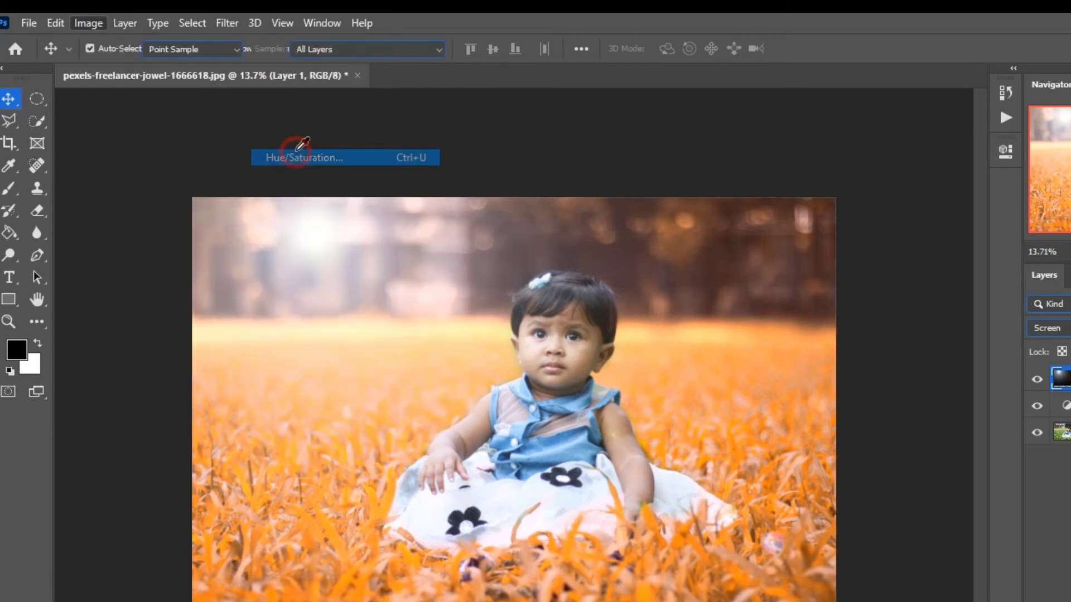
left_click_drag(551, 149, 717, 181)
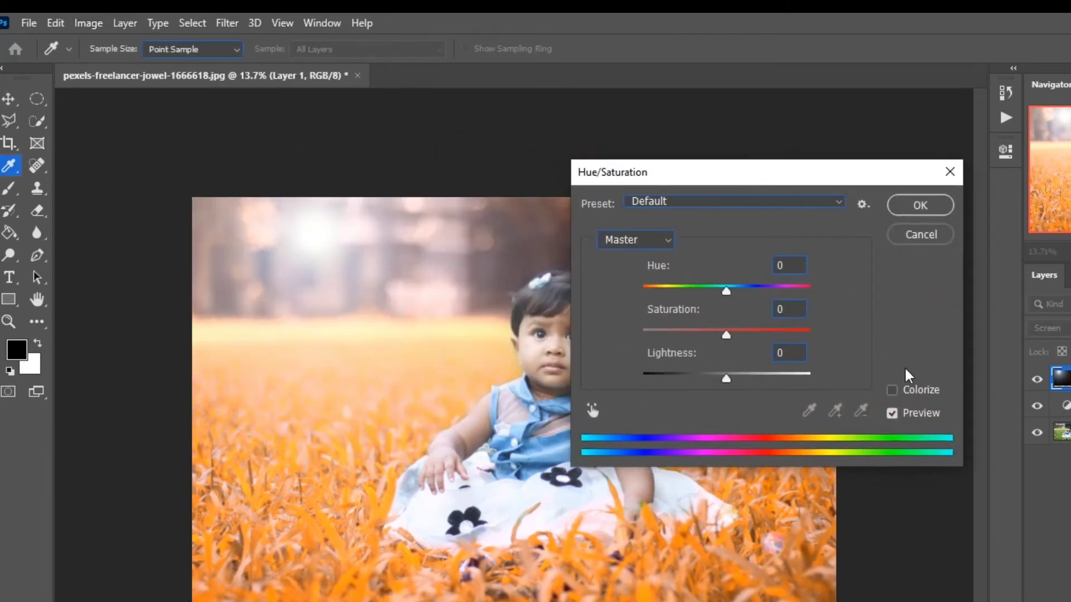
left_click(893, 390)
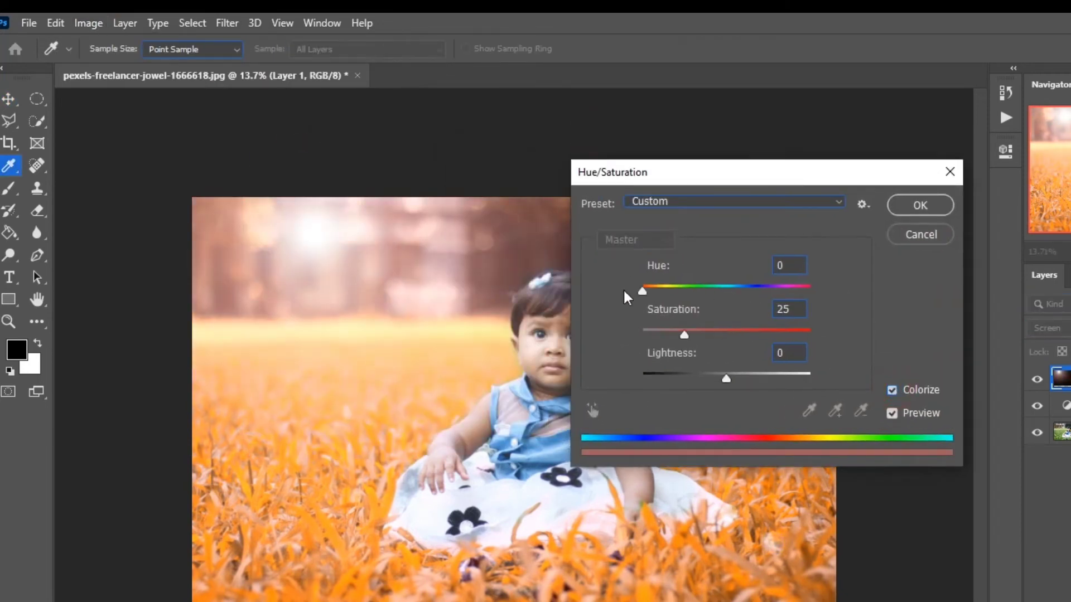
Step: Tint the flare warm orange with Hue 20, Saturation 44 and Lightness -8, and apply the adjustment
left_click_drag(684, 335, 714, 337)
mouse_move(731, 378)
left_mouse_down()
mouse_move(743, 378)
mouse_move(708, 379)
mouse_move(721, 376)
left_mouse_up()
left_click(696, 333)
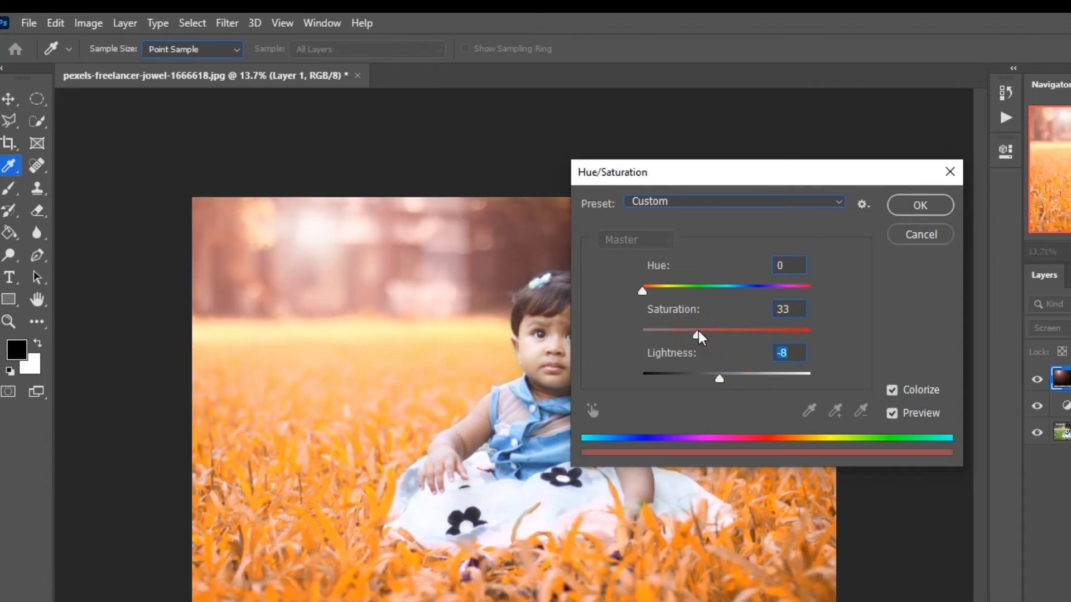
left_click_drag(642, 293, 652, 296)
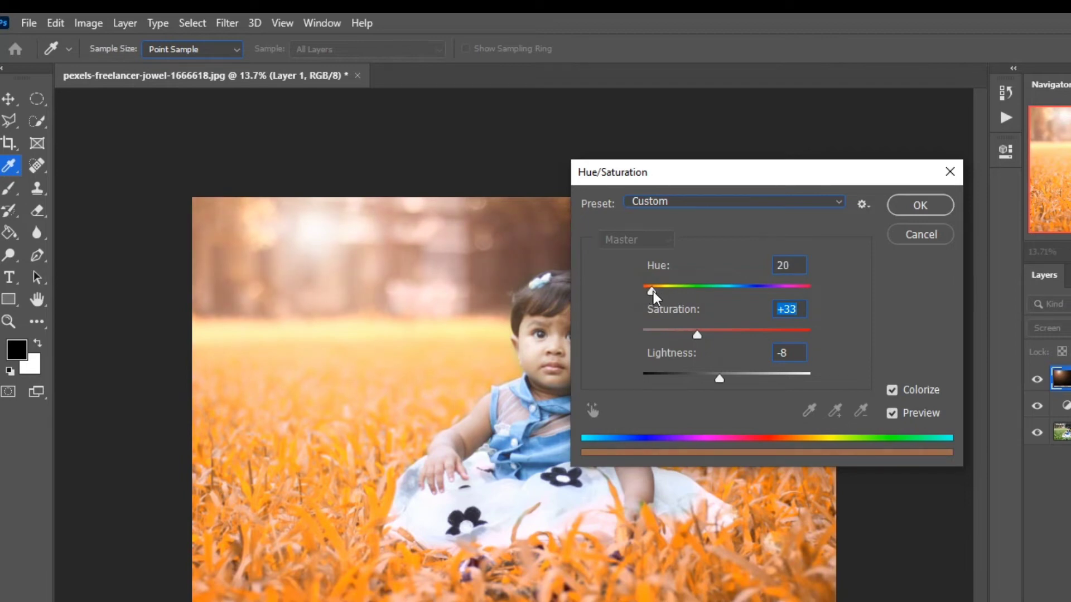
left_click(706, 335)
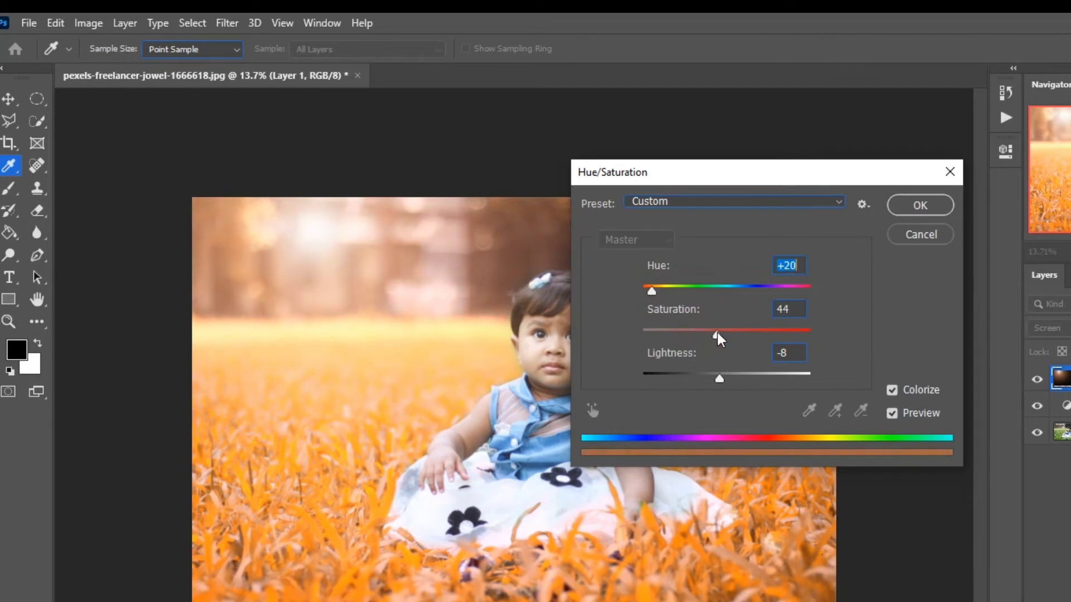
left_click(921, 205)
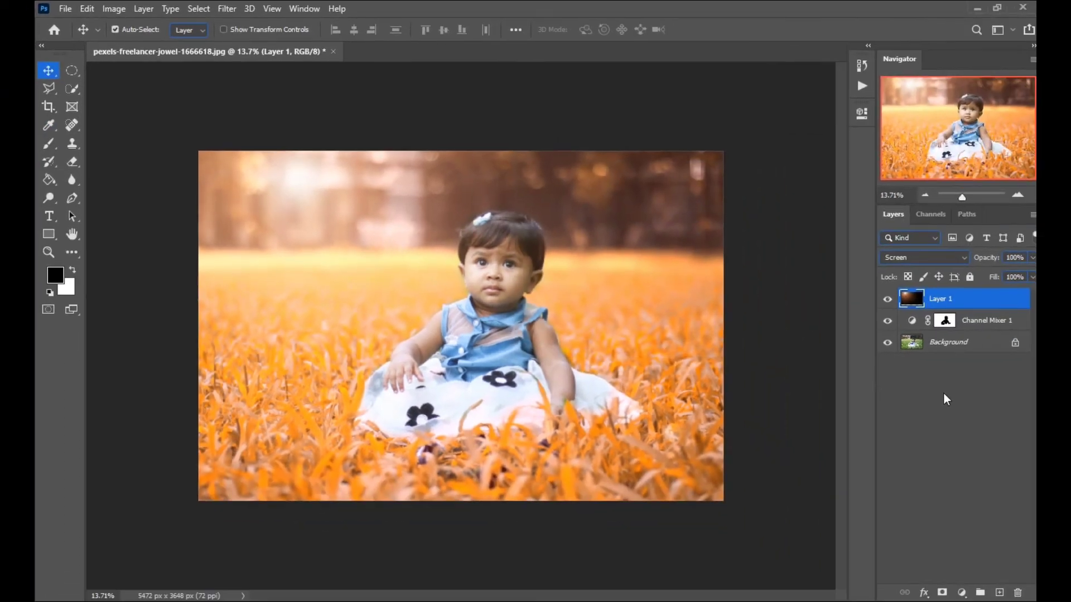
Step: Toggle the visibility of the lens flare layer to compare the photo with and without the flare
left_click(887, 300)
left_click(887, 301)
left_click(887, 301)
Step: Add a Selective Color adjustment layer on top and set Yellow to +13% for the Neutrals
left_click(937, 389)
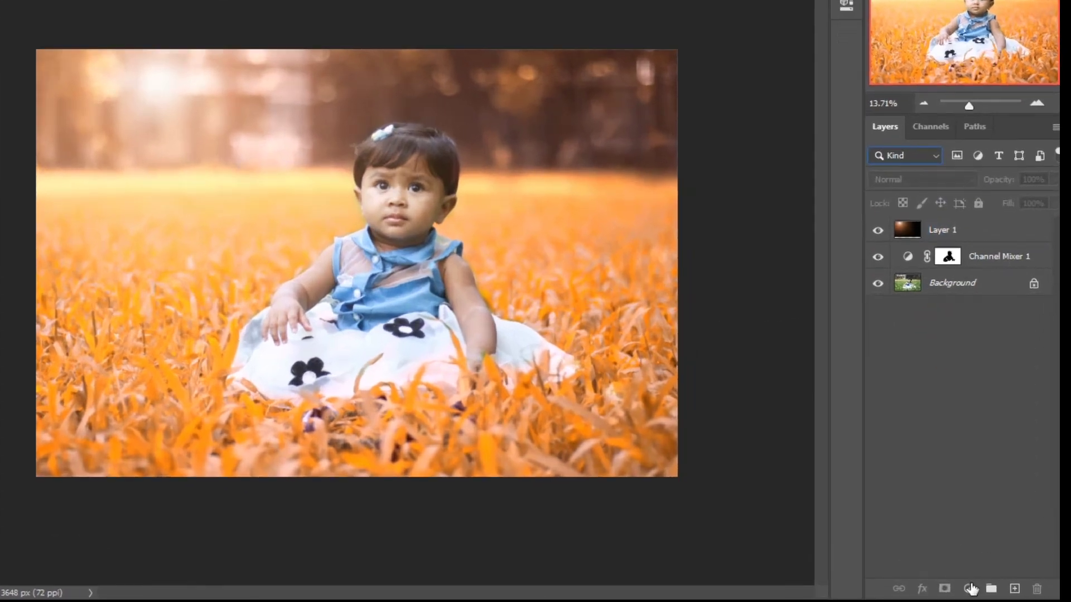
left_click(962, 592)
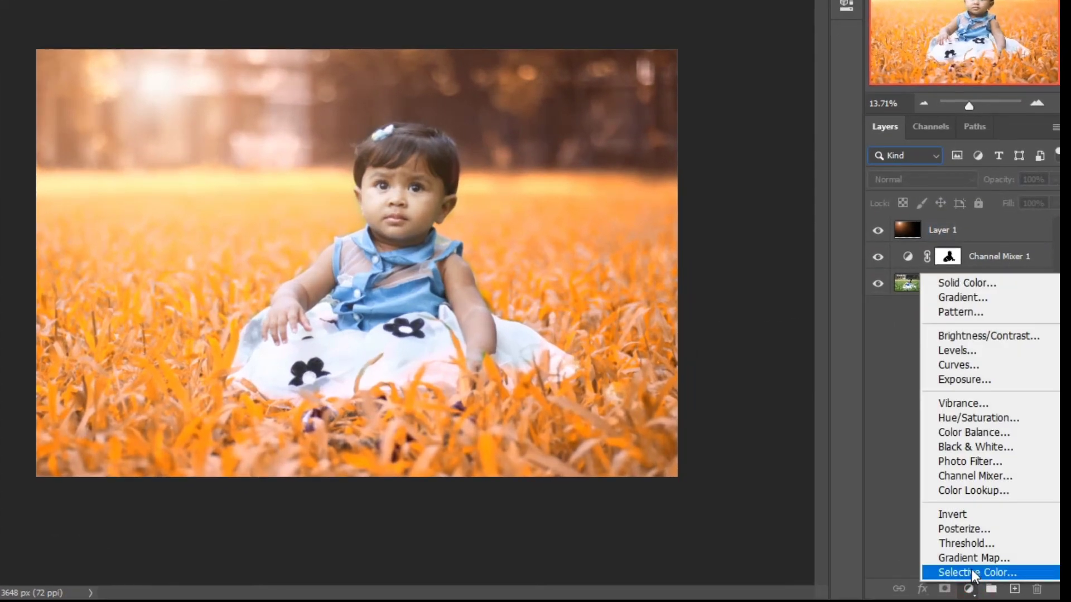
left_click(959, 573)
left_click(664, 68)
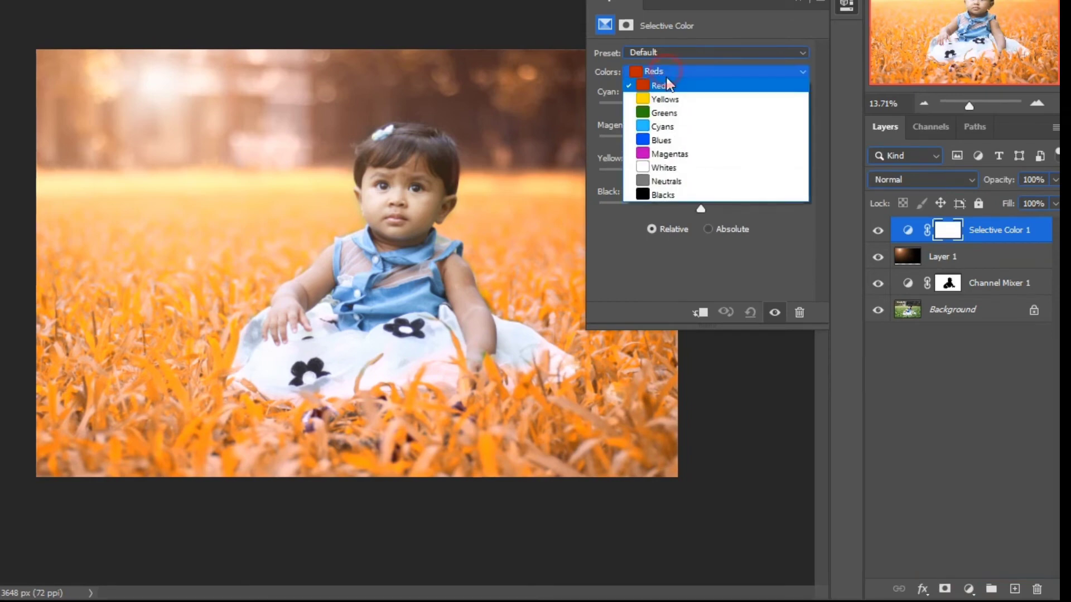
left_click(668, 182)
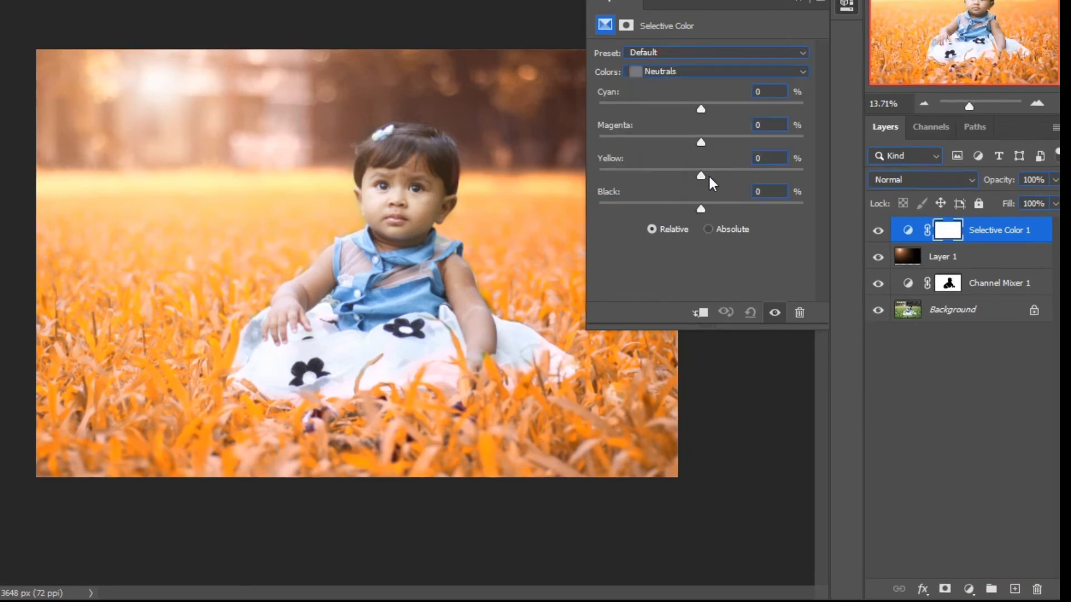
mouse_move(701, 176)
left_mouse_down()
mouse_move(741, 177)
mouse_move(676, 178)
mouse_move(718, 176)
left_mouse_up()
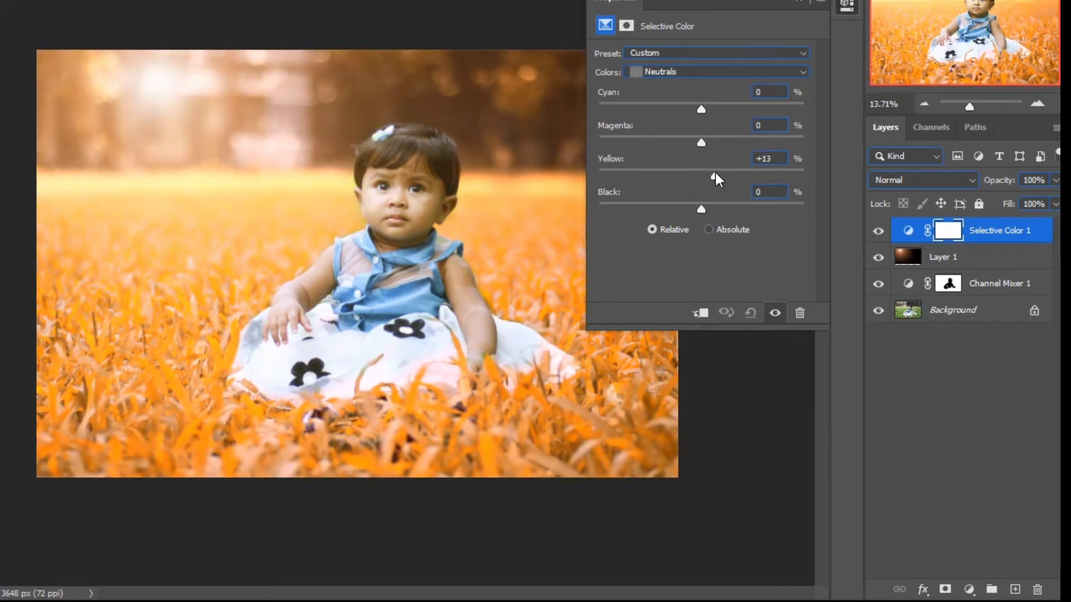
left_click(803, 4)
left_click(938, 399)
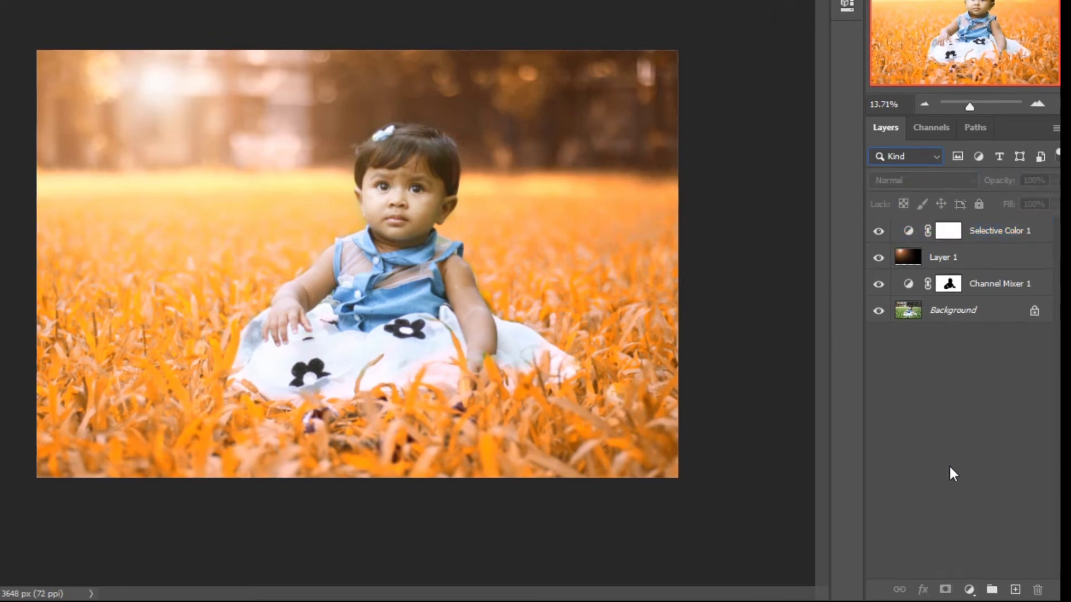
Step: Add a Gradient Fill layer above the Selective Color adjustment and move its dialog off the child's face
left_click(970, 590)
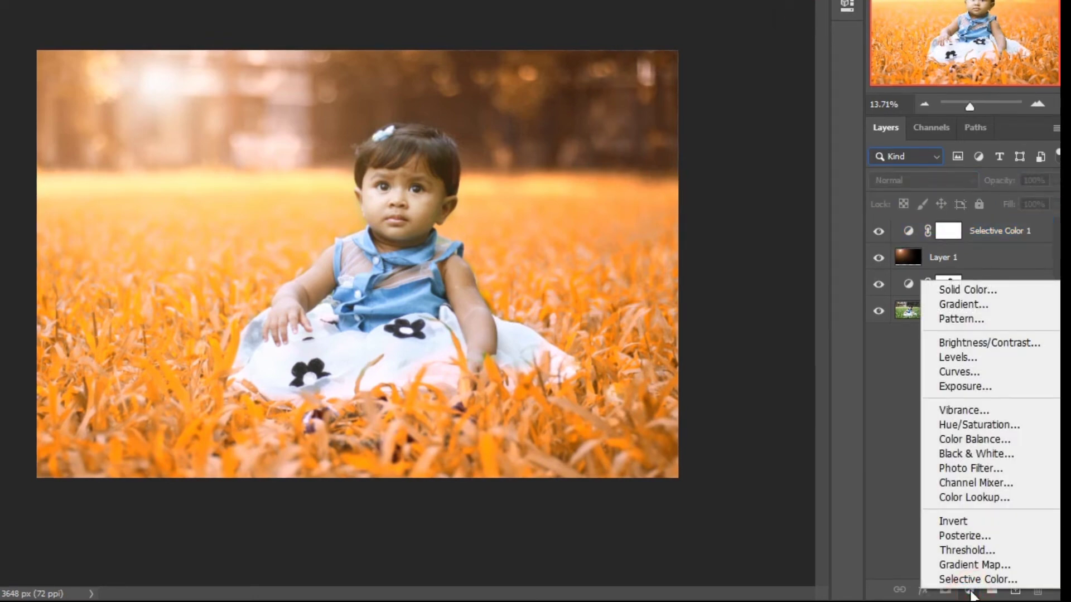
left_click(964, 304)
left_click_drag(542, 122, 708, 65)
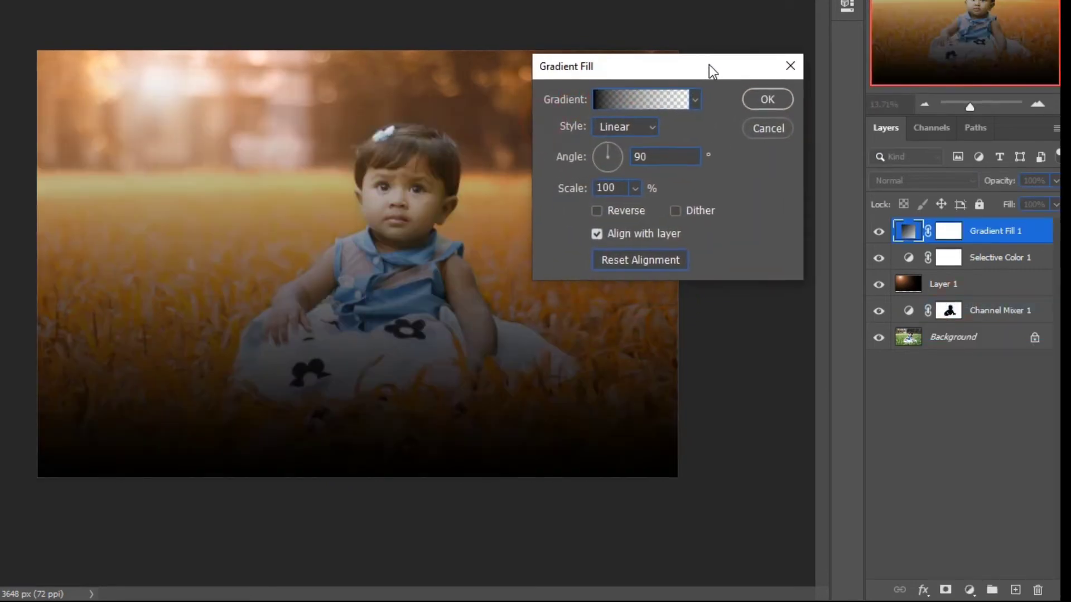
Step: Examine the fill's gradient in the Gradient Editor and look through the Basics gradient presets
left_click(634, 102)
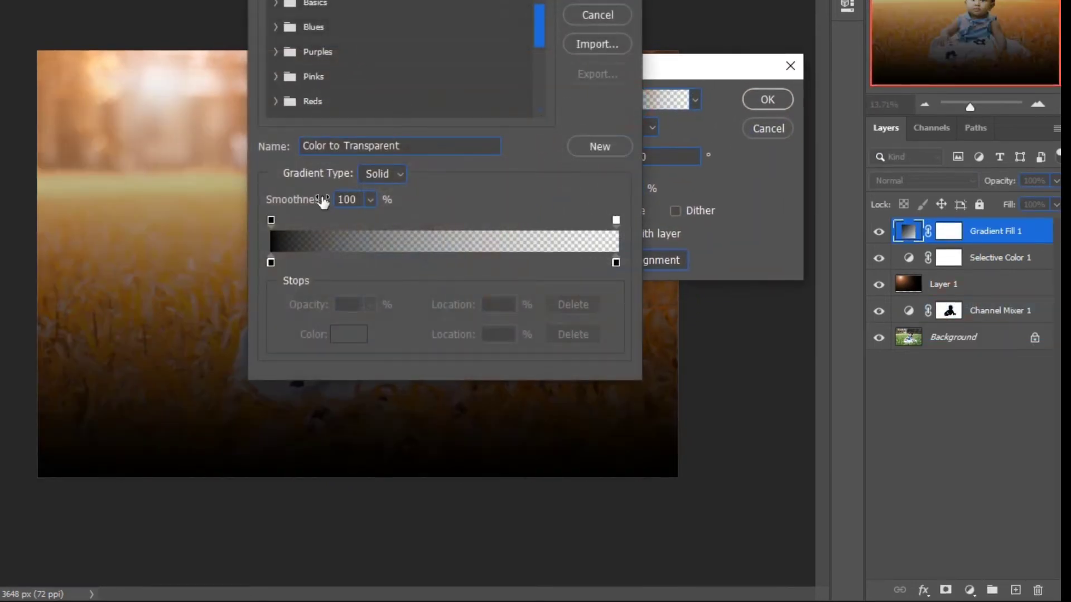
left_click(608, 13)
left_click(695, 101)
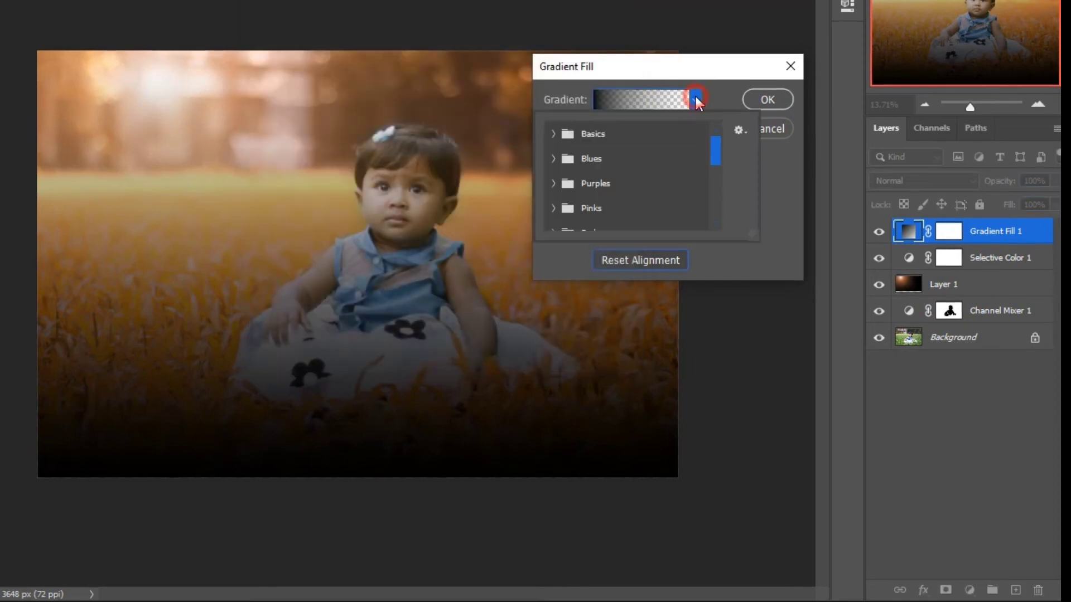
left_click(555, 134)
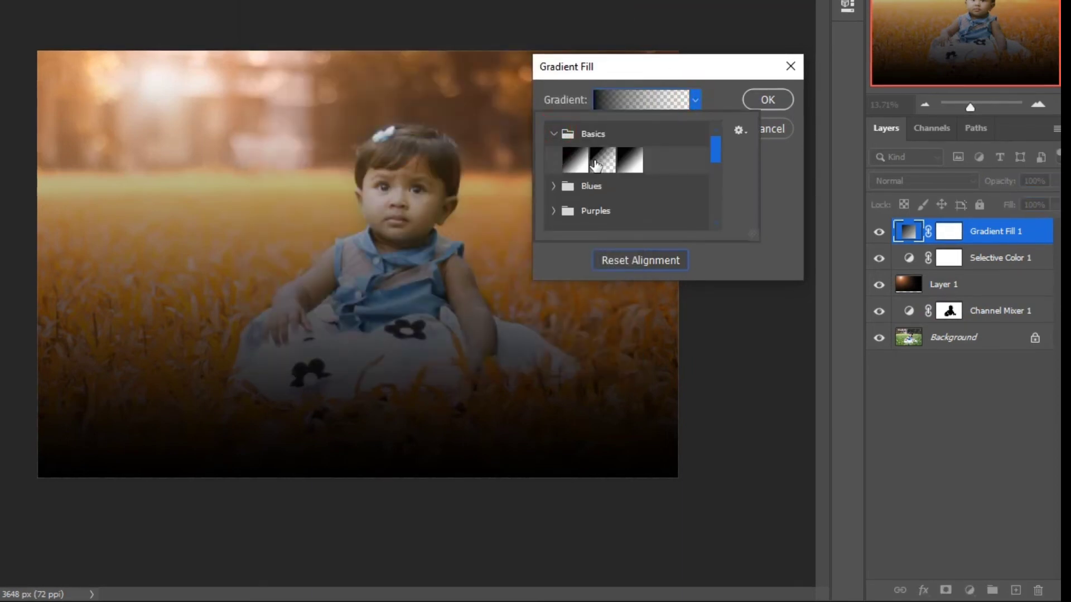
left_click(712, 99)
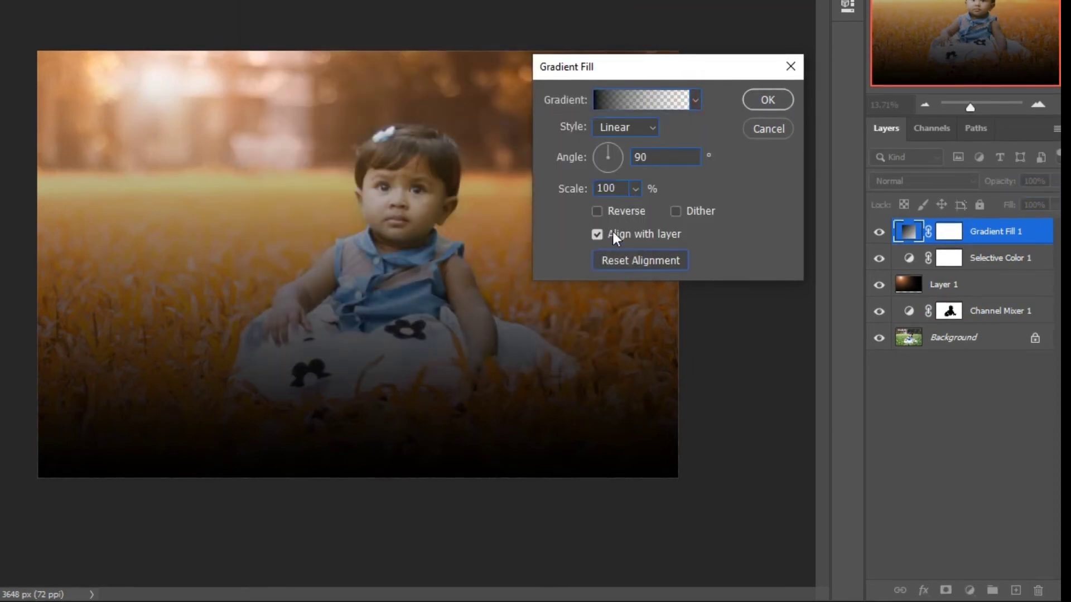